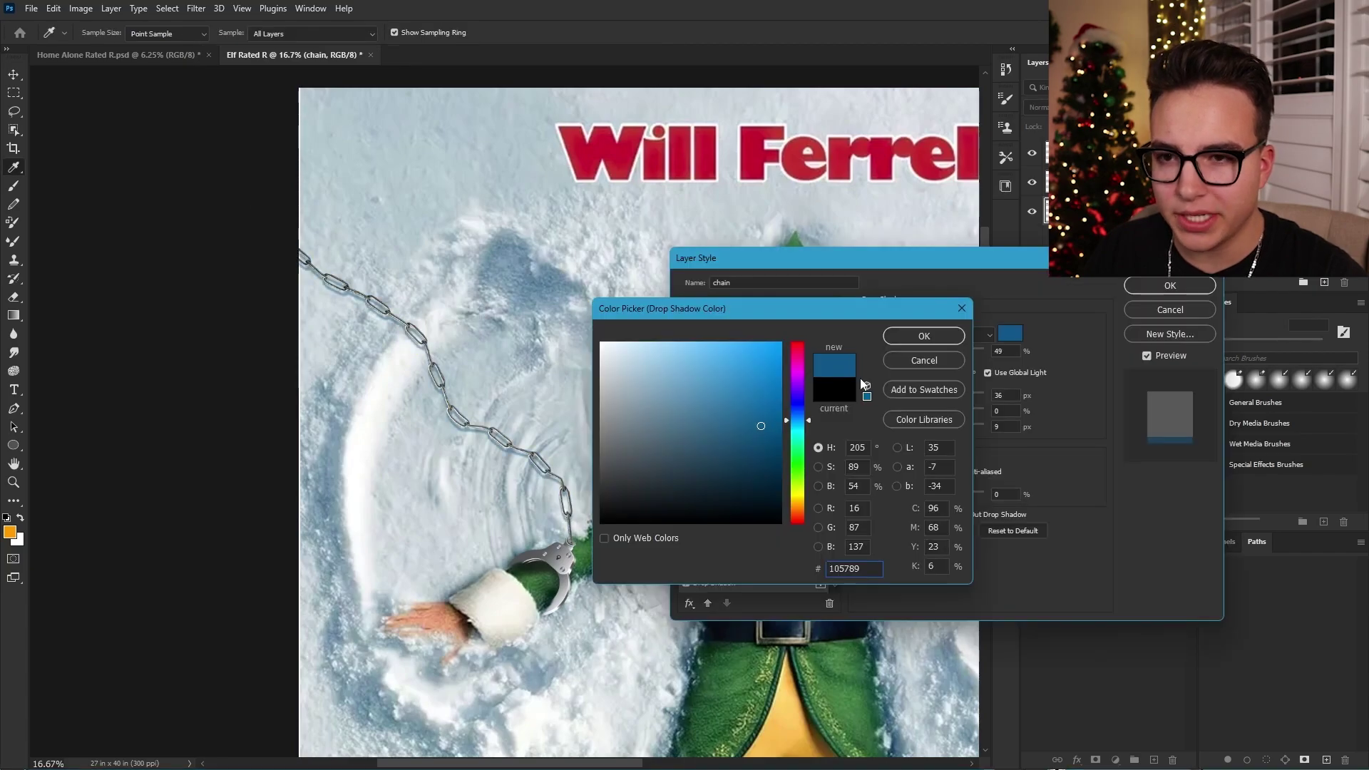
Step: Set the chain's drop shadow colour to #105789 and nudge the chain beside the leg handcuff into place
key(Return)
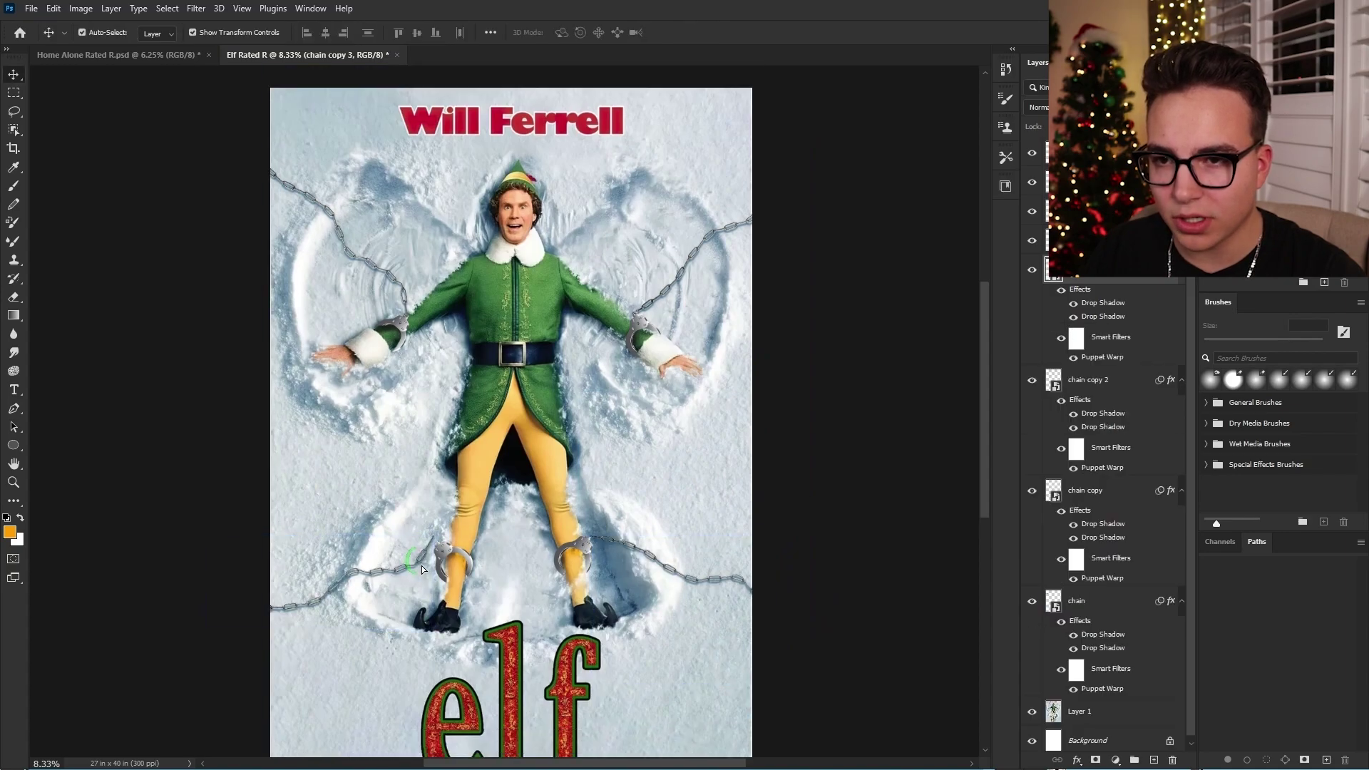
drag(421, 566, 425, 571)
click(801, 469)
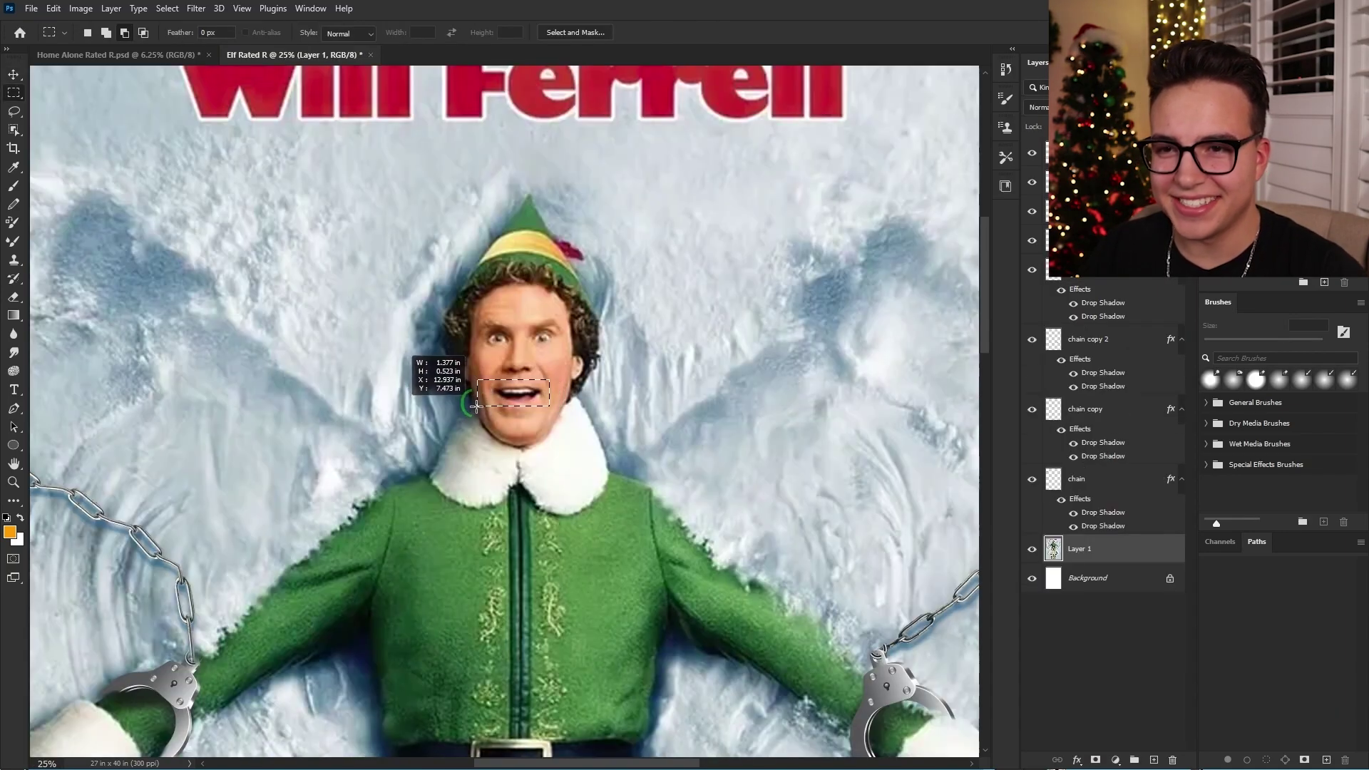
Step: Flip the selected mouth on the elf's face so that it forms a frown
right_click(524, 394)
click(563, 686)
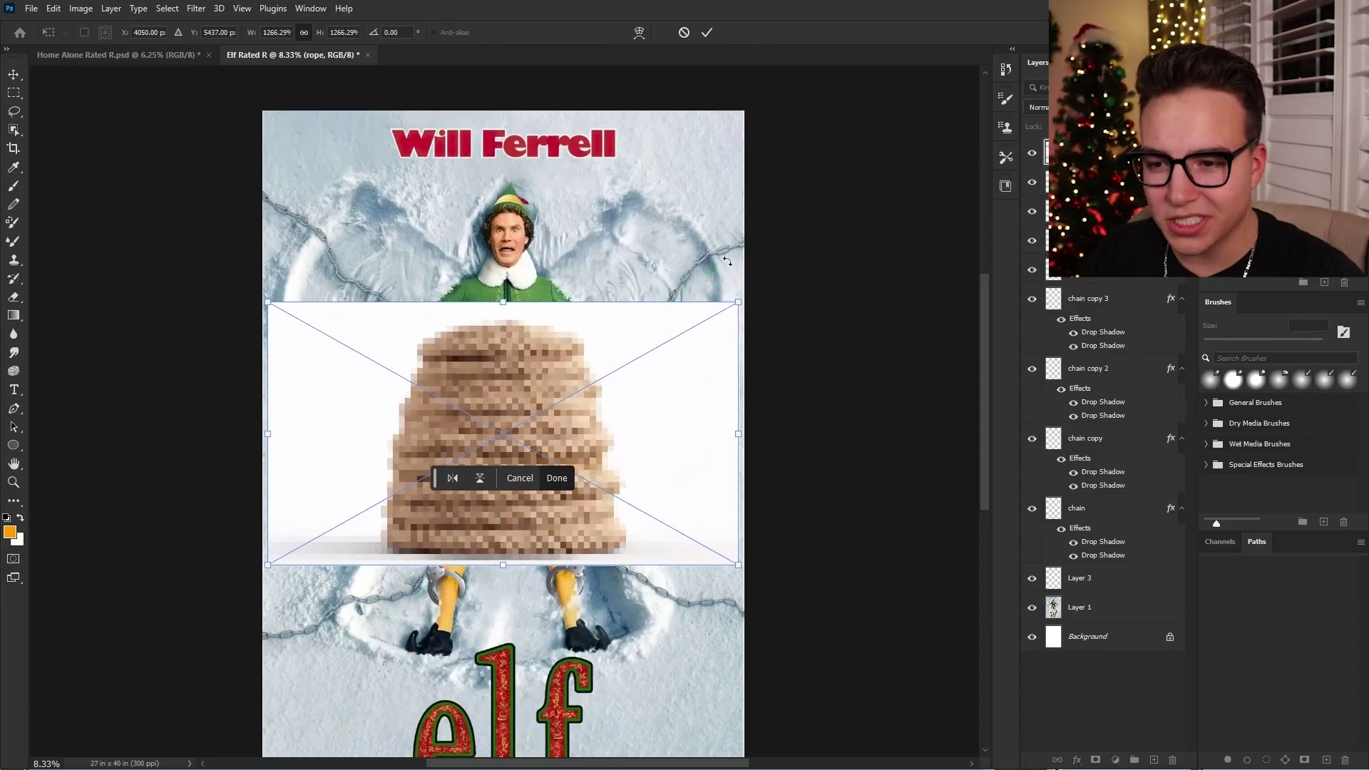
Step: Place the rope image on the poster and warp the coil to fit around the elf's torso
key(Return)
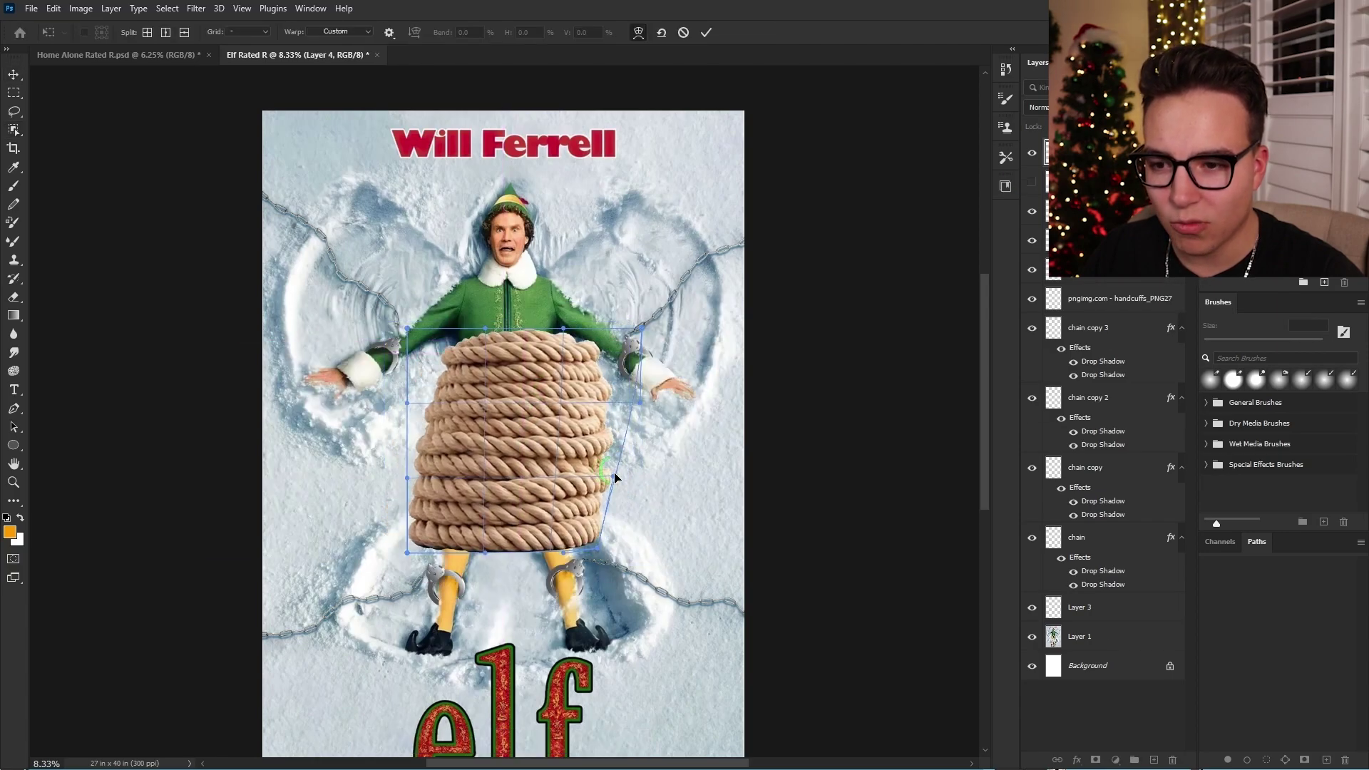
drag(514, 391, 477, 382)
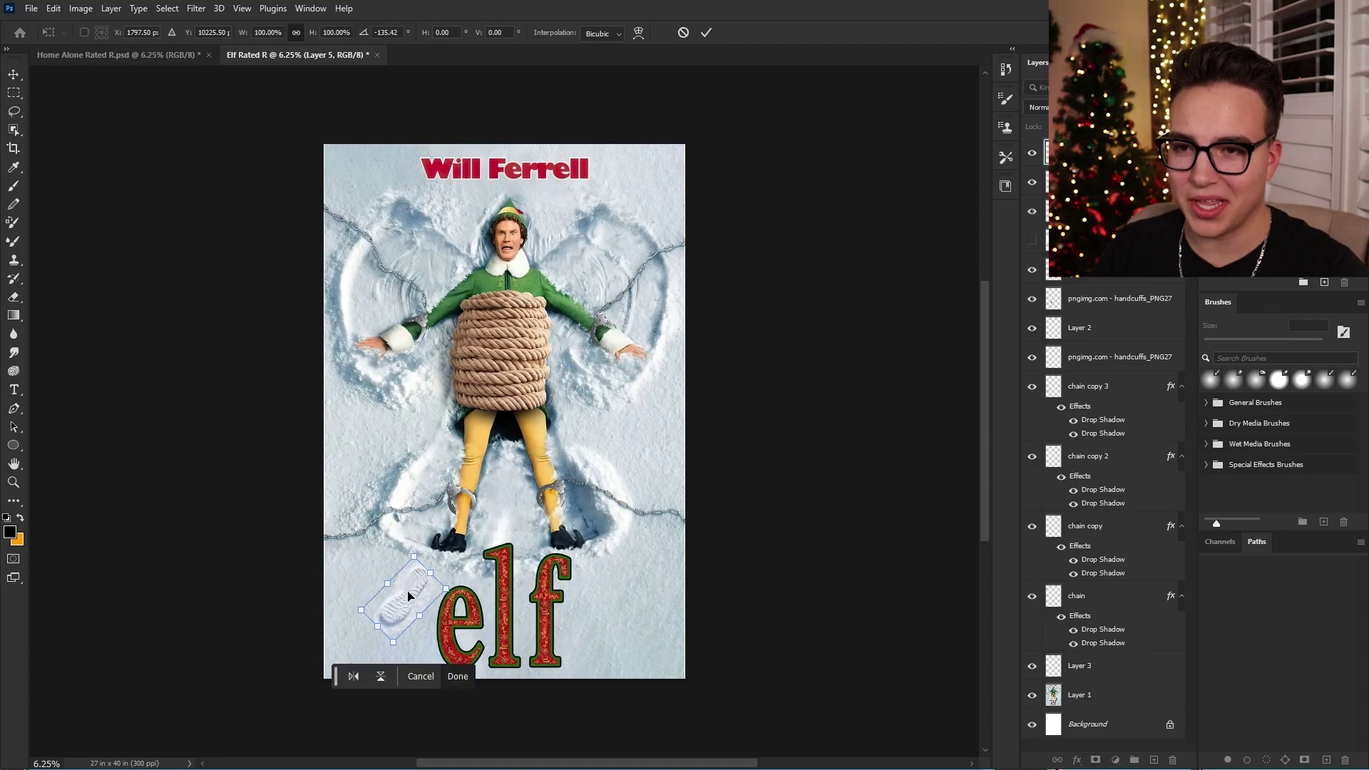
Step: Finish rotating the footprint beside the elf title, duplicate it toward the poster's lower corner and flip the copy
key(Return)
alt+drag(410, 595, 344, 637)
right_click(344, 636)
key(Escape)
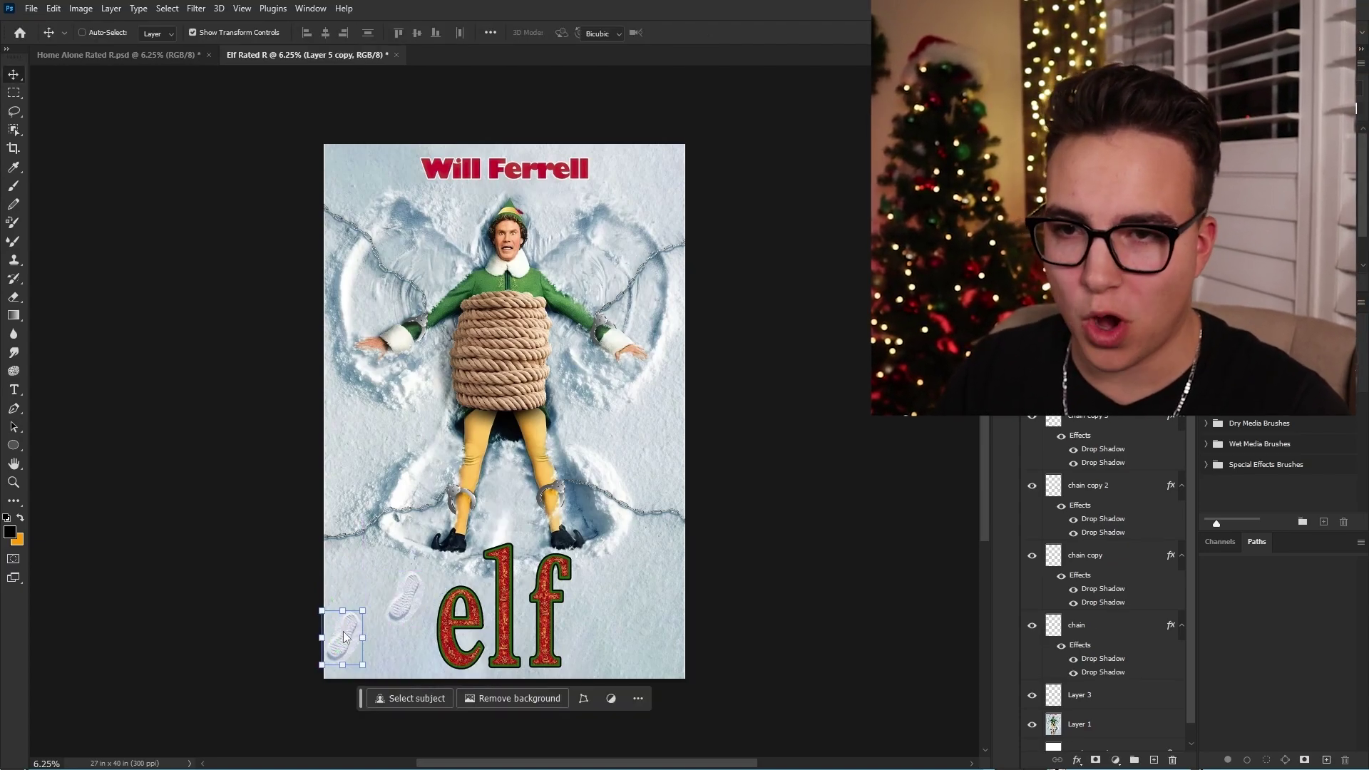
right_click(343, 637)
click(371, 626)
right_click(349, 642)
click(371, 638)
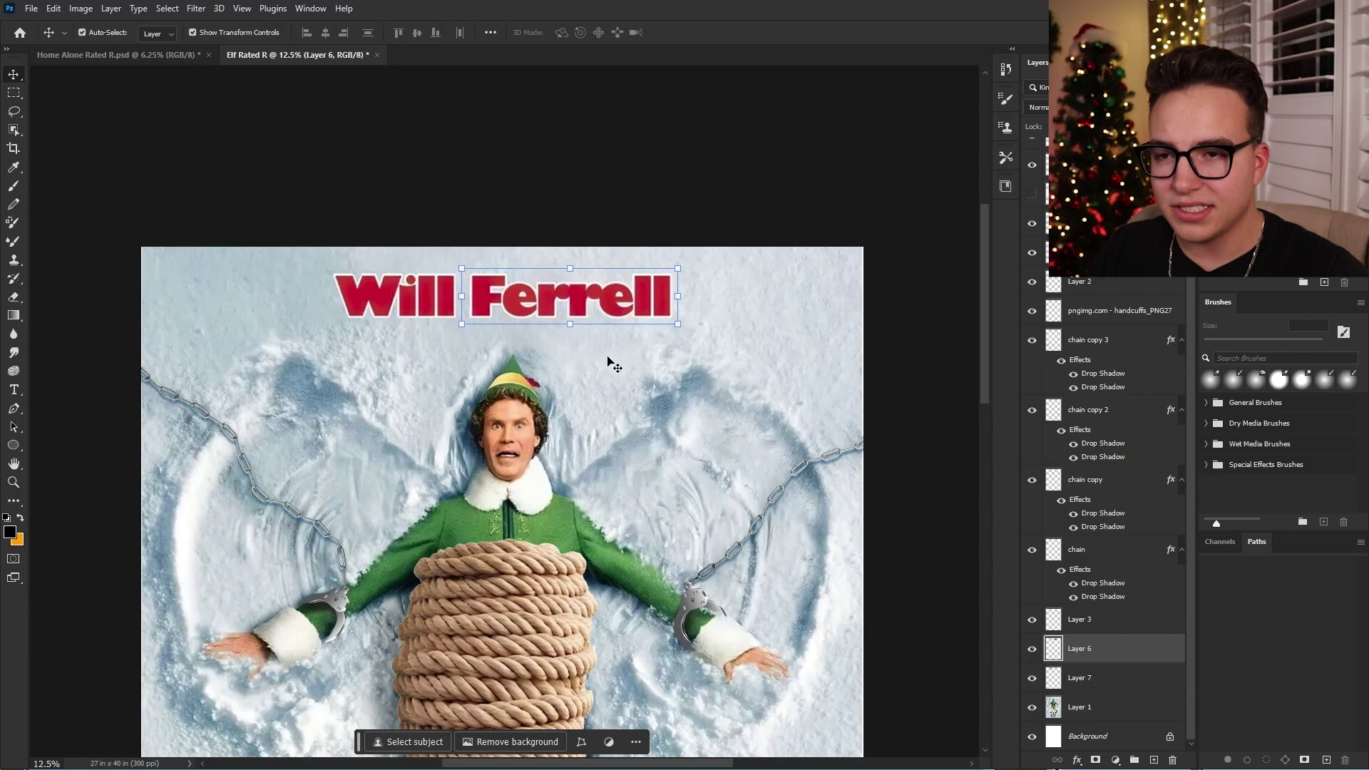
Step: Swap the two words of the actor's name at the top of the poster so it reads Ferrell Will
drag(615, 295, 479, 293)
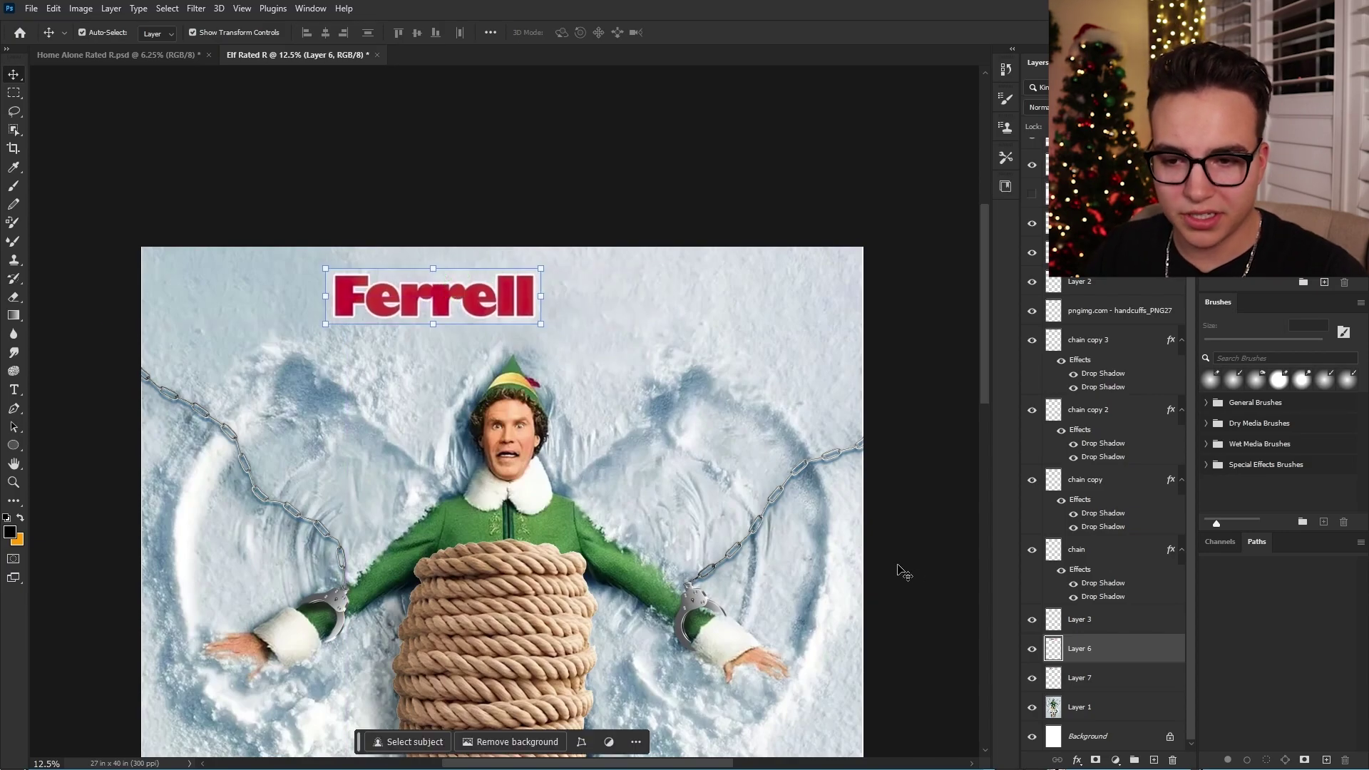
click(1094, 685)
drag(467, 289, 620, 301)
drag(428, 288, 493, 293)
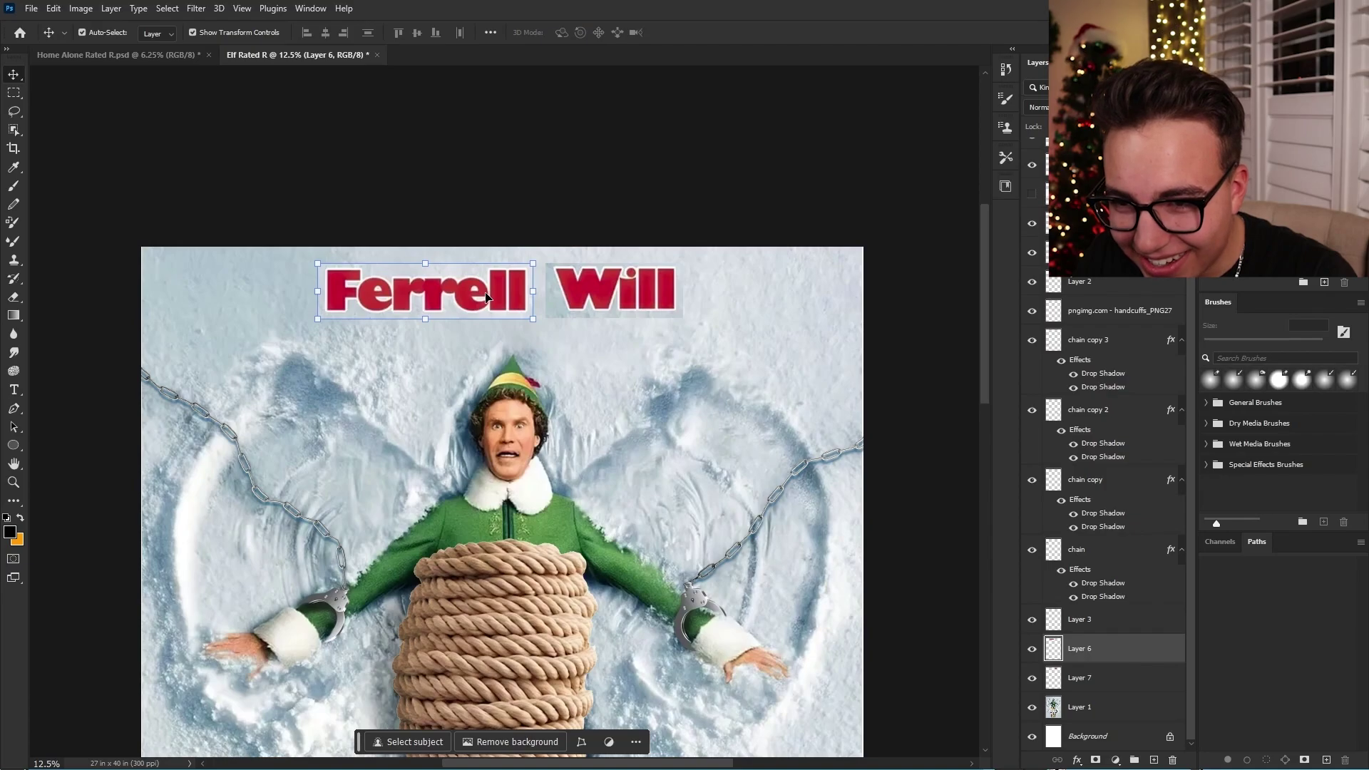
click(599, 188)
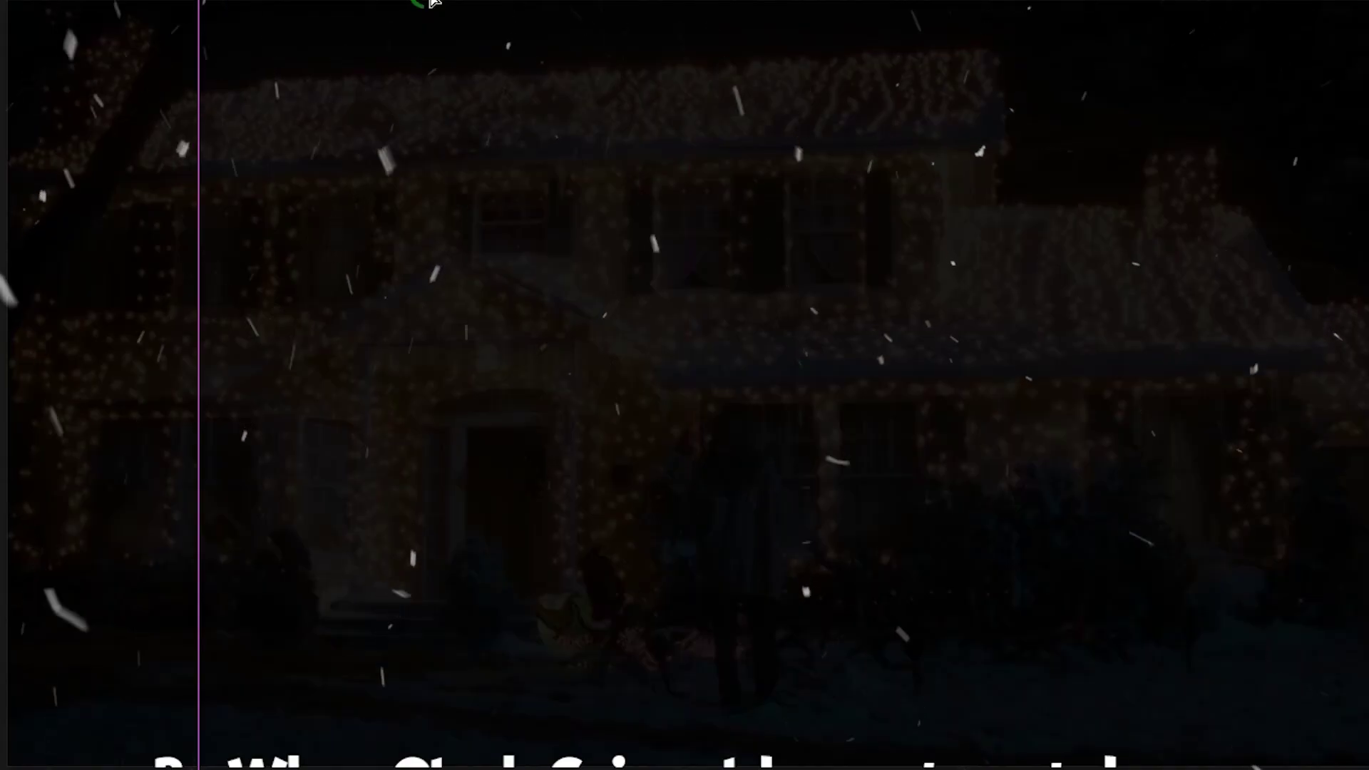
Step: Move the Clark Griswold answers A and B into position over the dark Christmas house background
drag(434, 2, 452, 362)
click(677, 7)
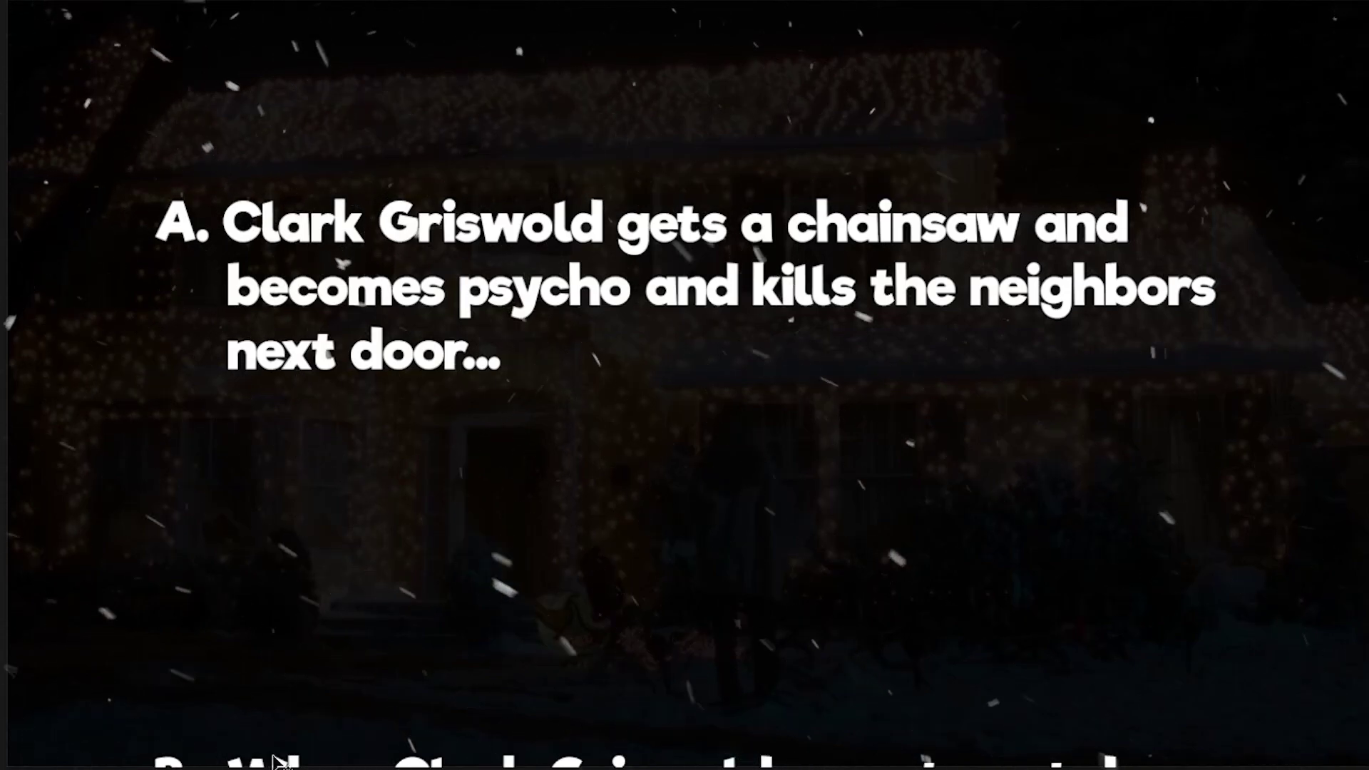
drag(282, 763, 322, 441)
click(777, 60)
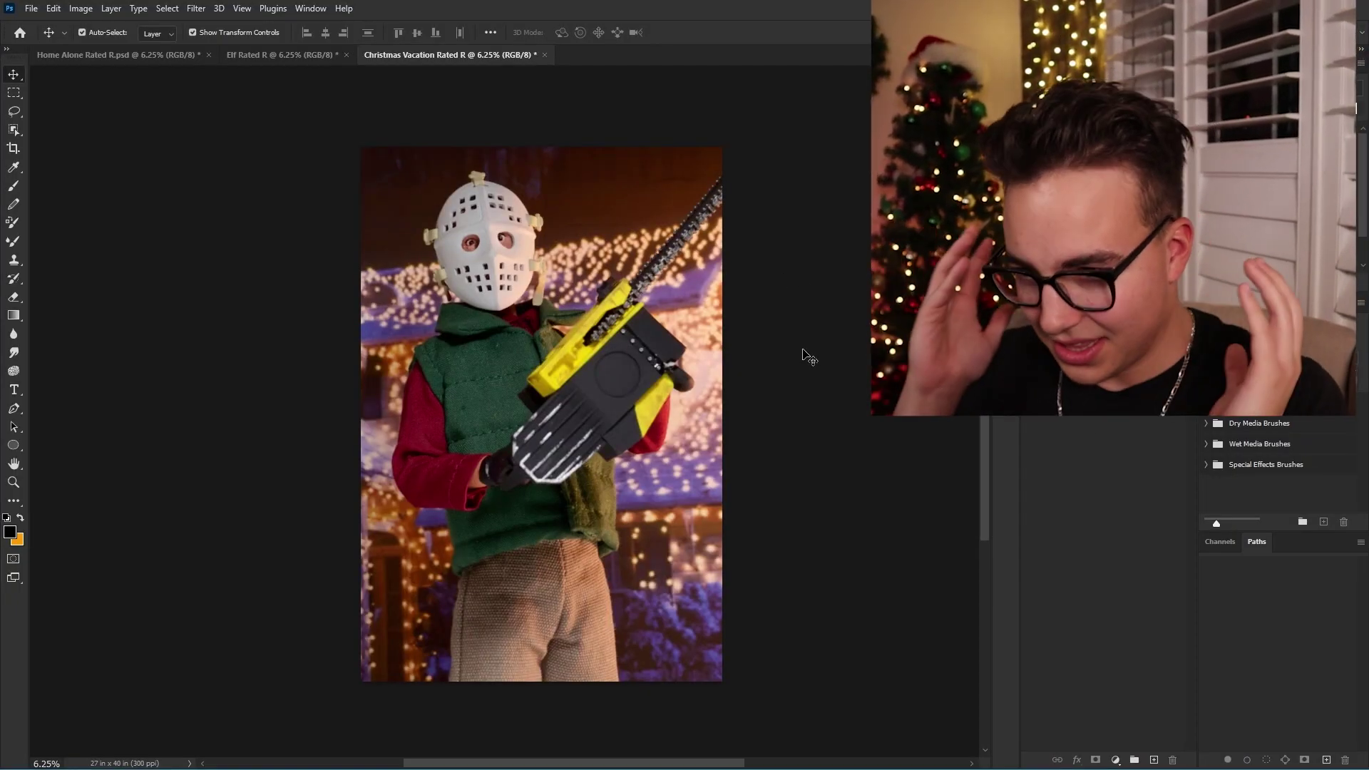
Step: Place Blood-splatter-png over the mask with Linear Burn blending, and fill the chainsaw blade with red using Color Burn at 100% opacity
key(ctrl+shift+p)
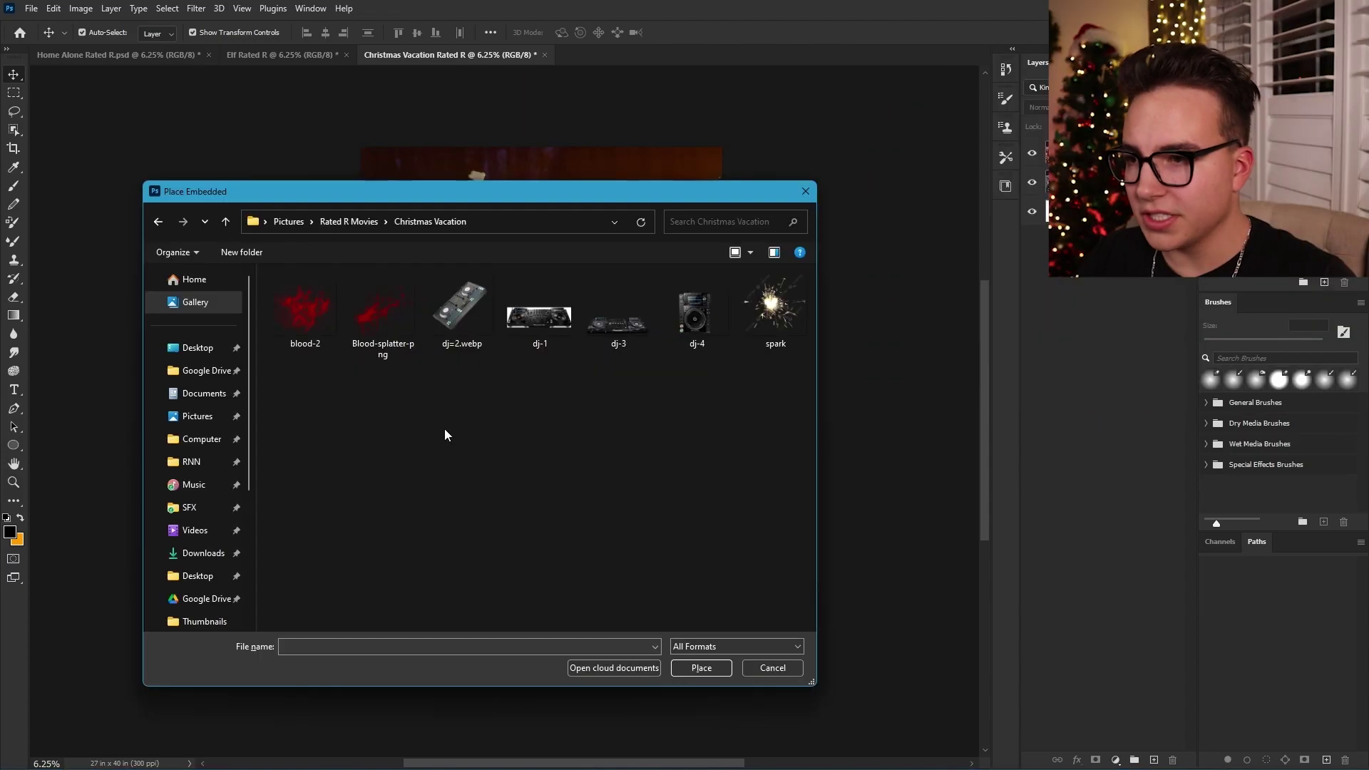
double_click(374, 315)
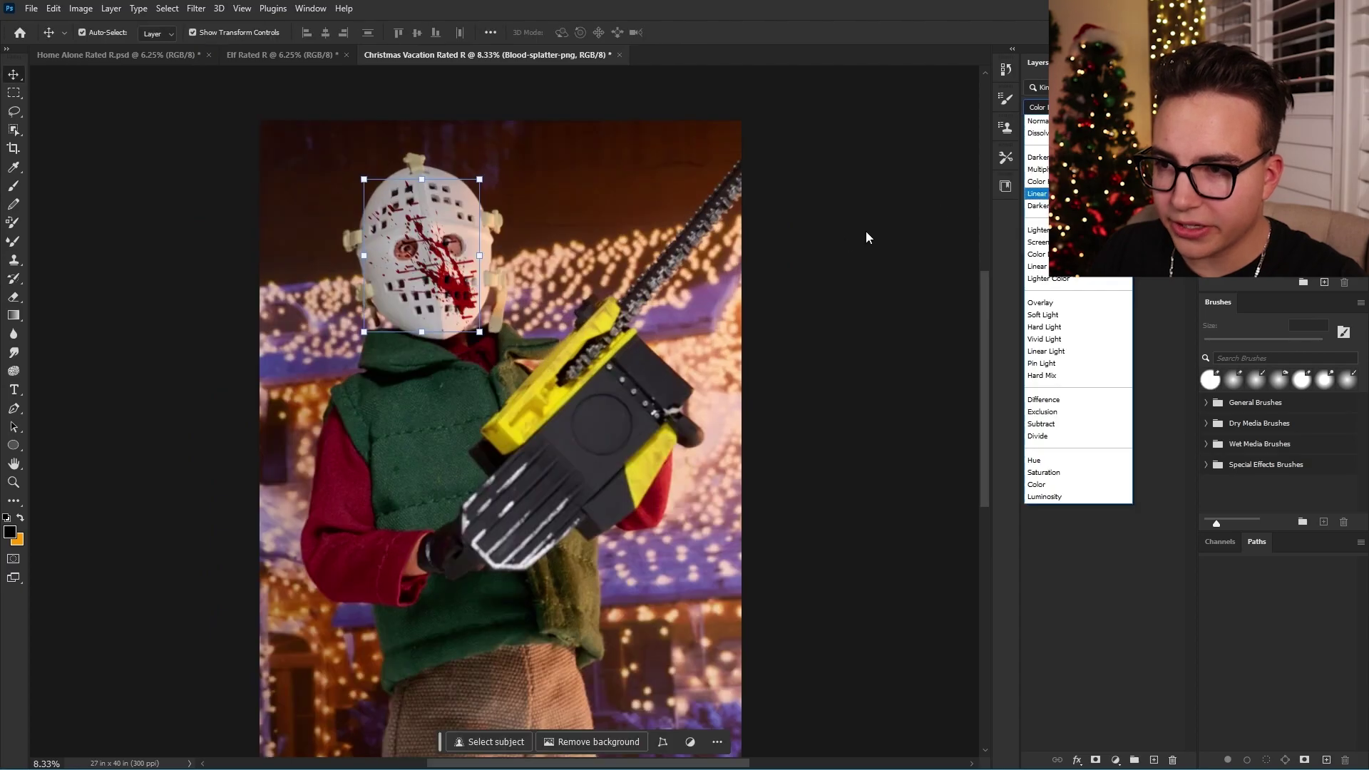
key(Return)
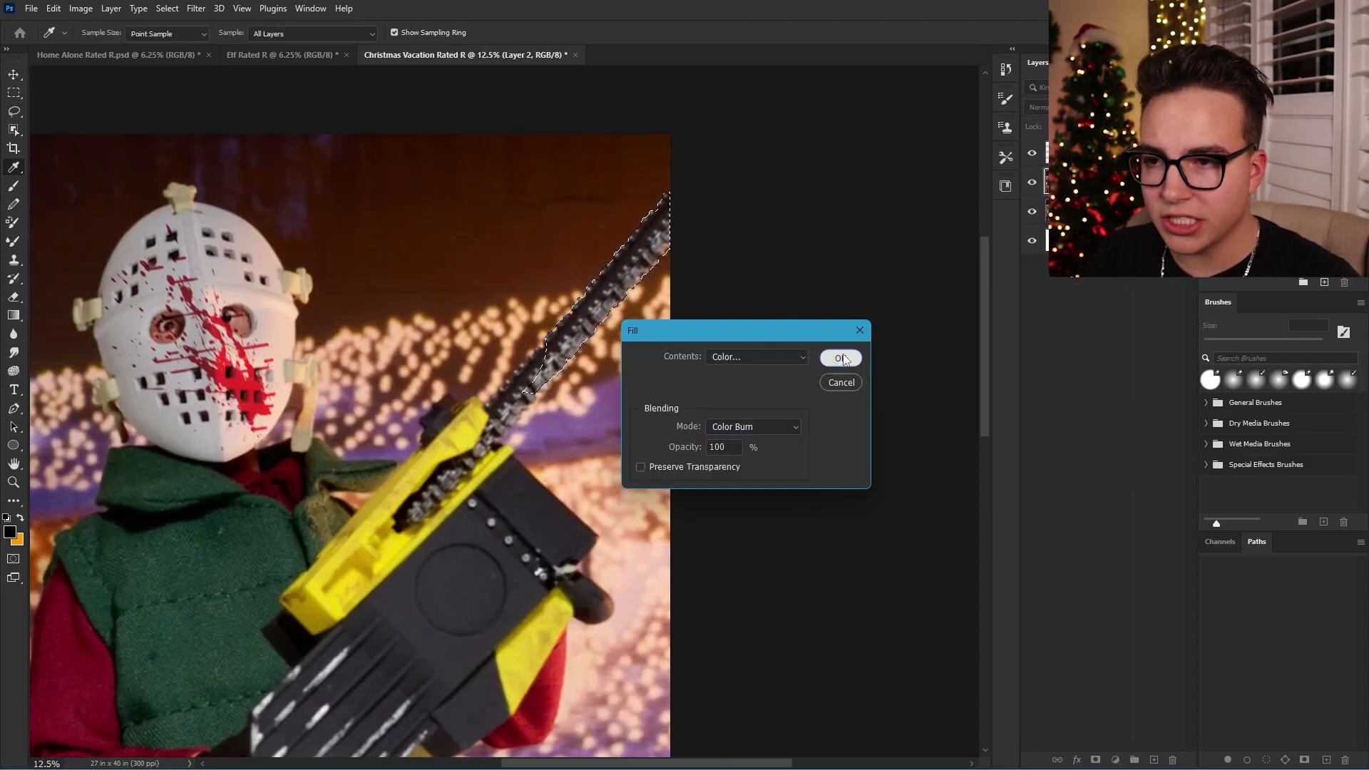
click(841, 358)
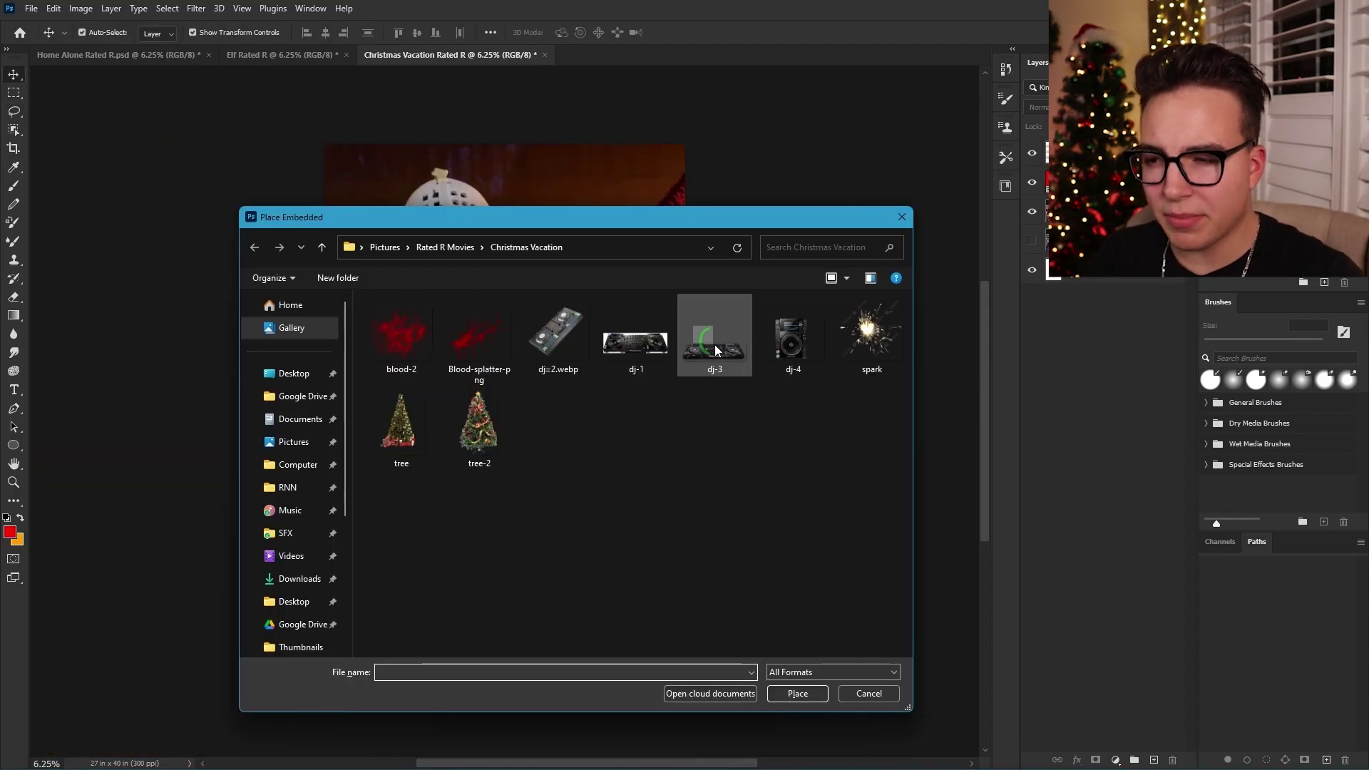
Step: Place the dj-3 image and position it behind the figure at the bottom of the Christmas Vacation poster
double_click(710, 338)
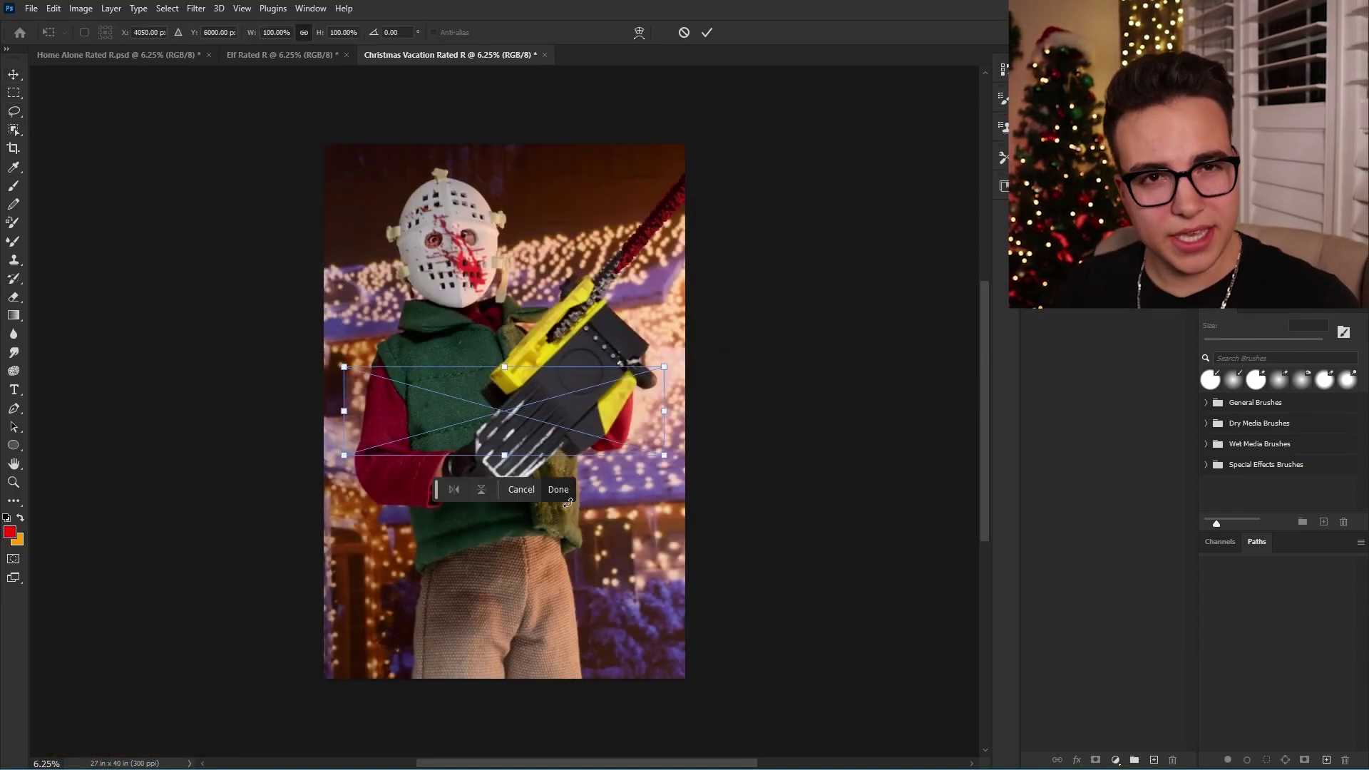
drag(591, 439, 516, 675)
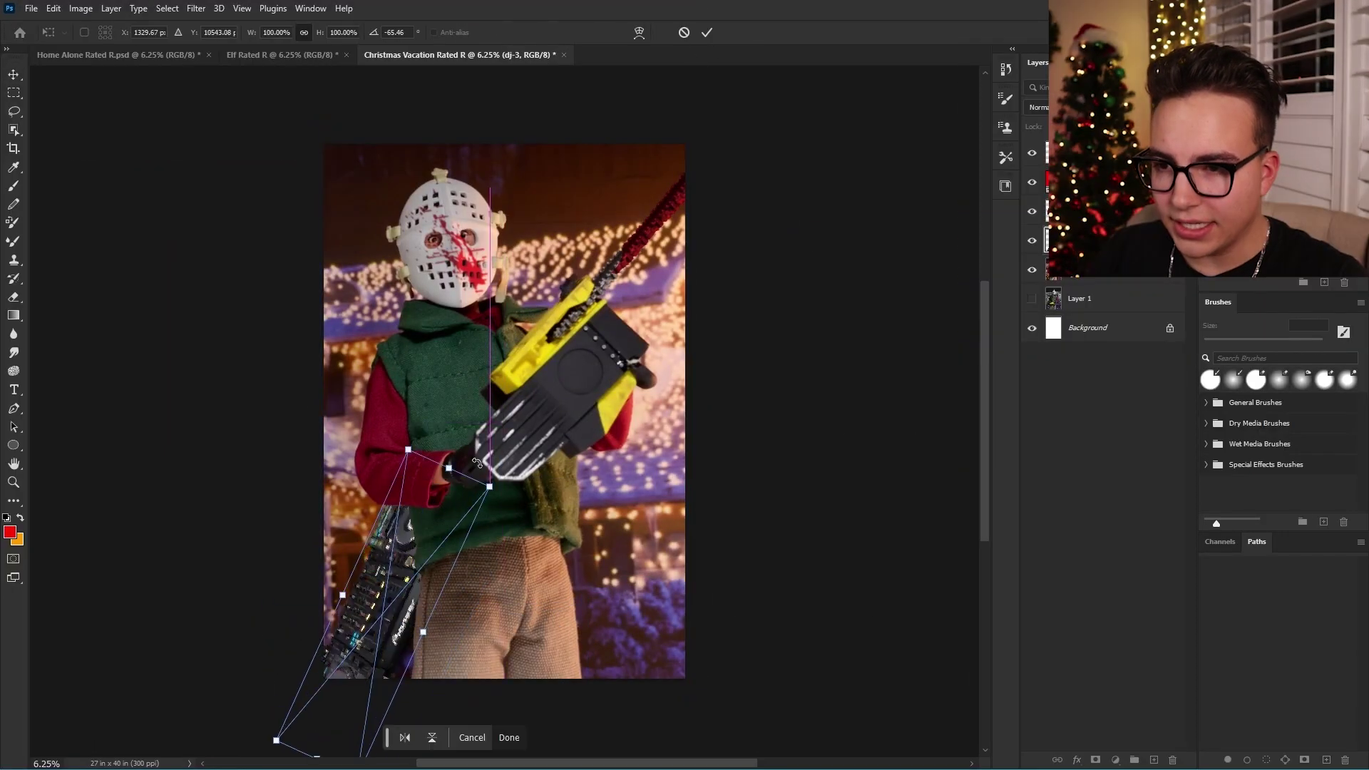
key(Return)
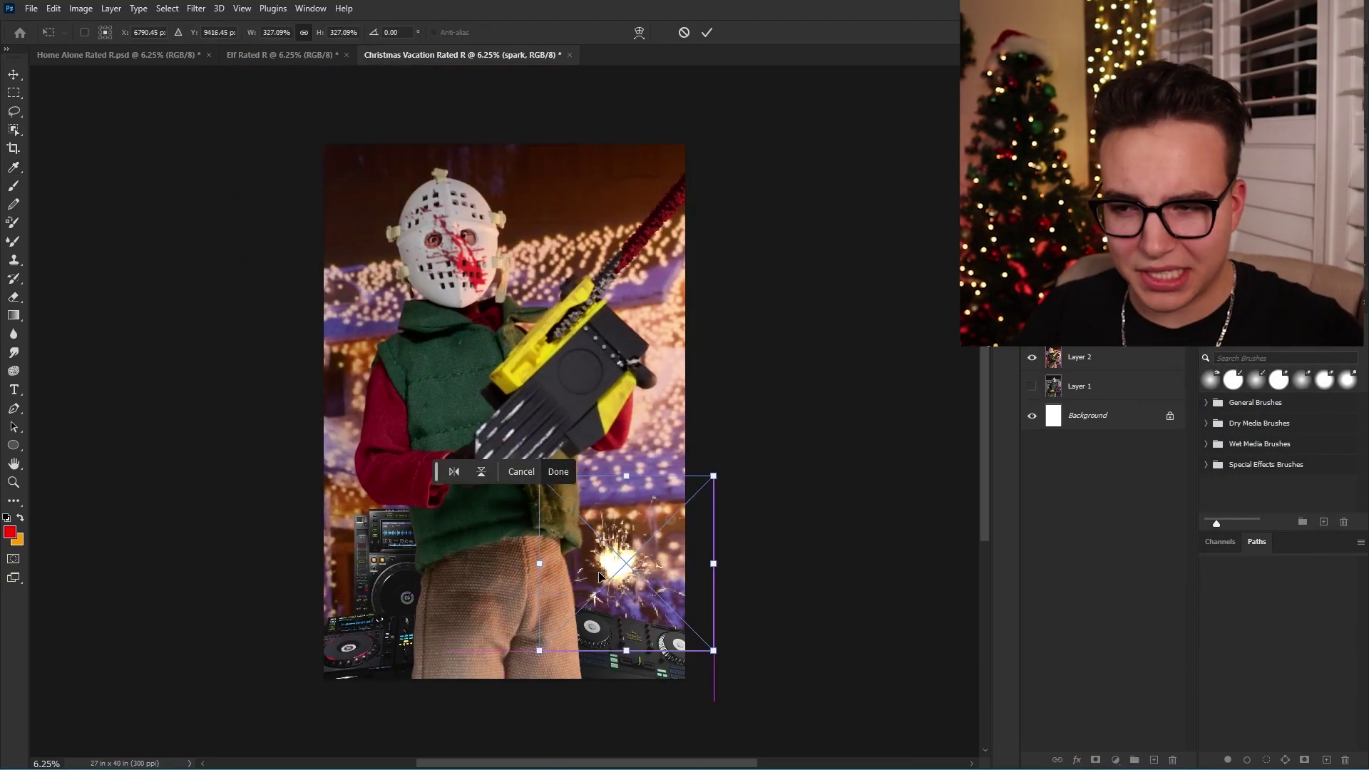
Step: Place the spark image and move it above the turntable at the figure's side
key(Return)
drag(631, 549, 349, 549)
drag(381, 606, 380, 590)
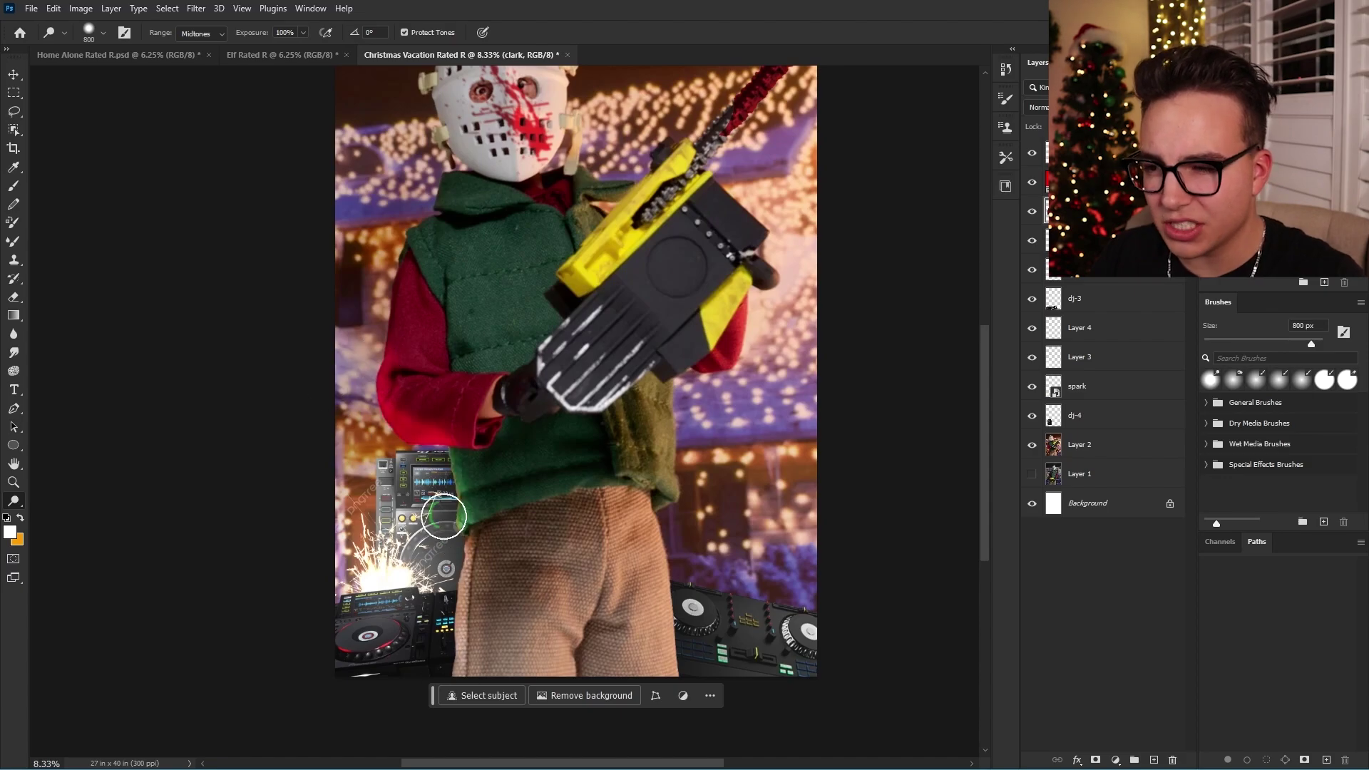
Step: Place the Christmas Vacation title across the bottom of the poster, scaled to 168.17%
key(ctrl+minus)
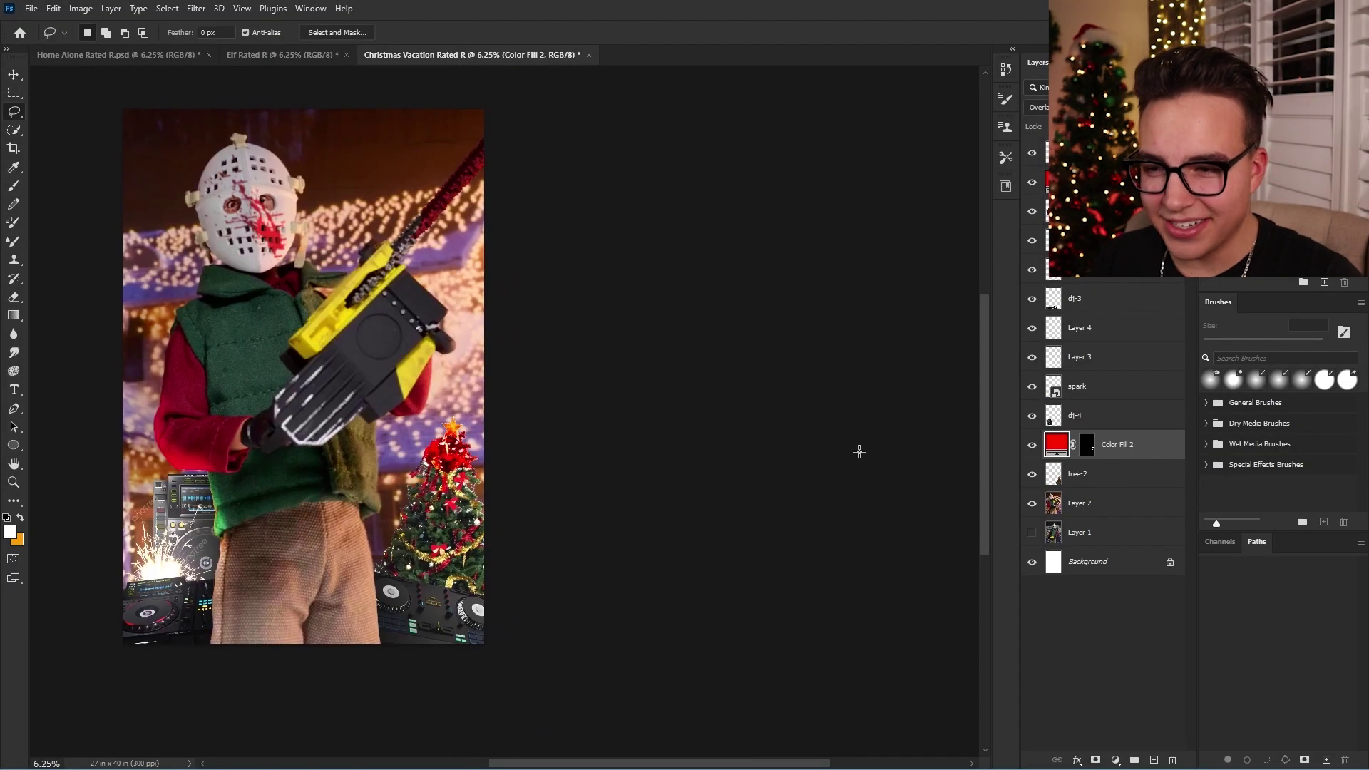
drag(492, 391, 668, 463)
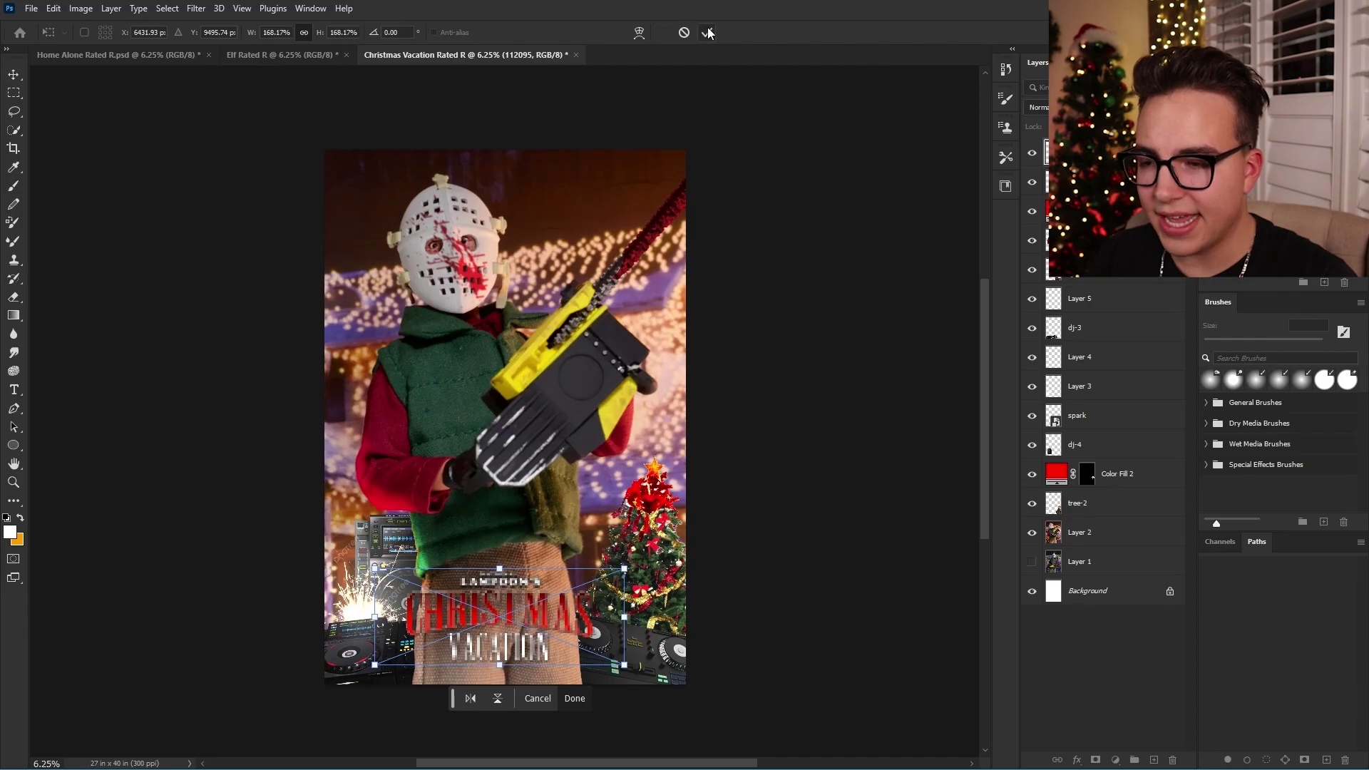
click(708, 32)
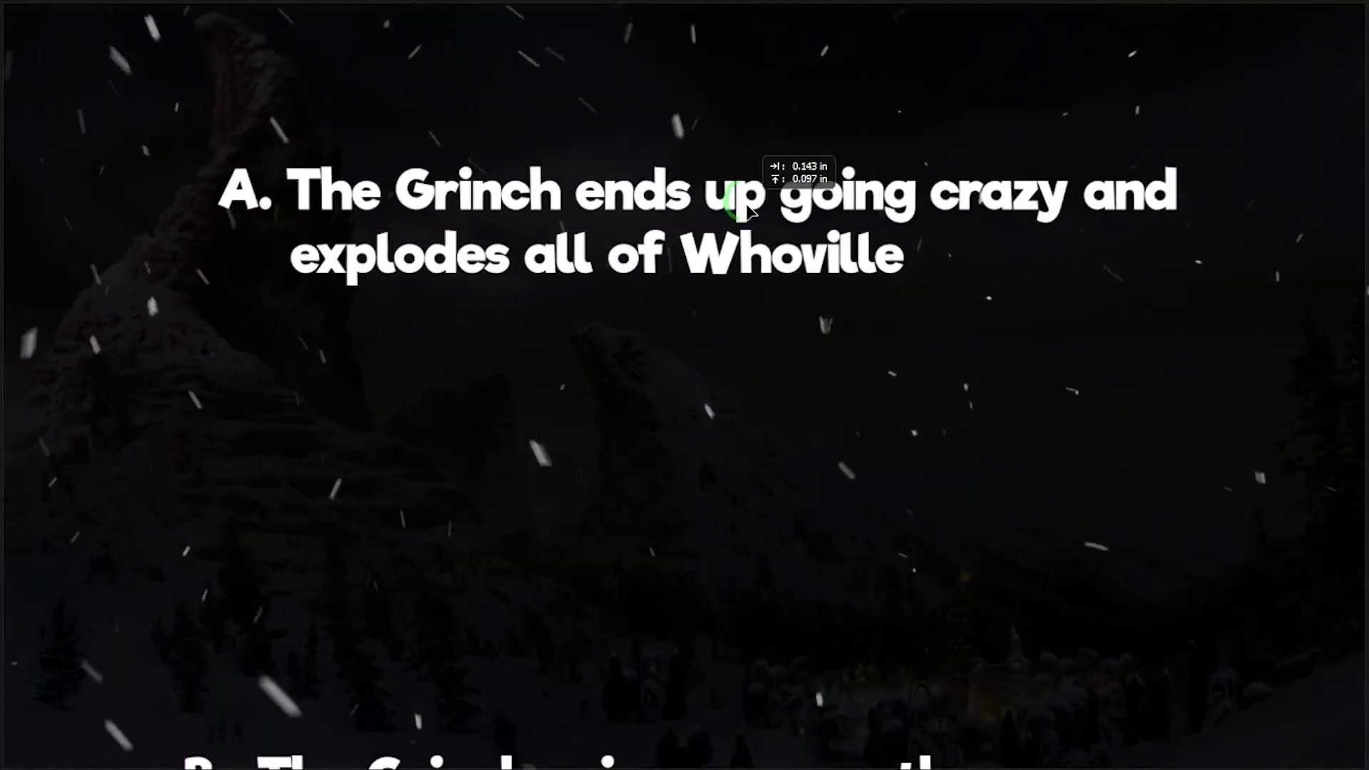
Step: Move the Grinch answers A and B into position over the dark snowy mountain background
drag(748, 210, 757, 212)
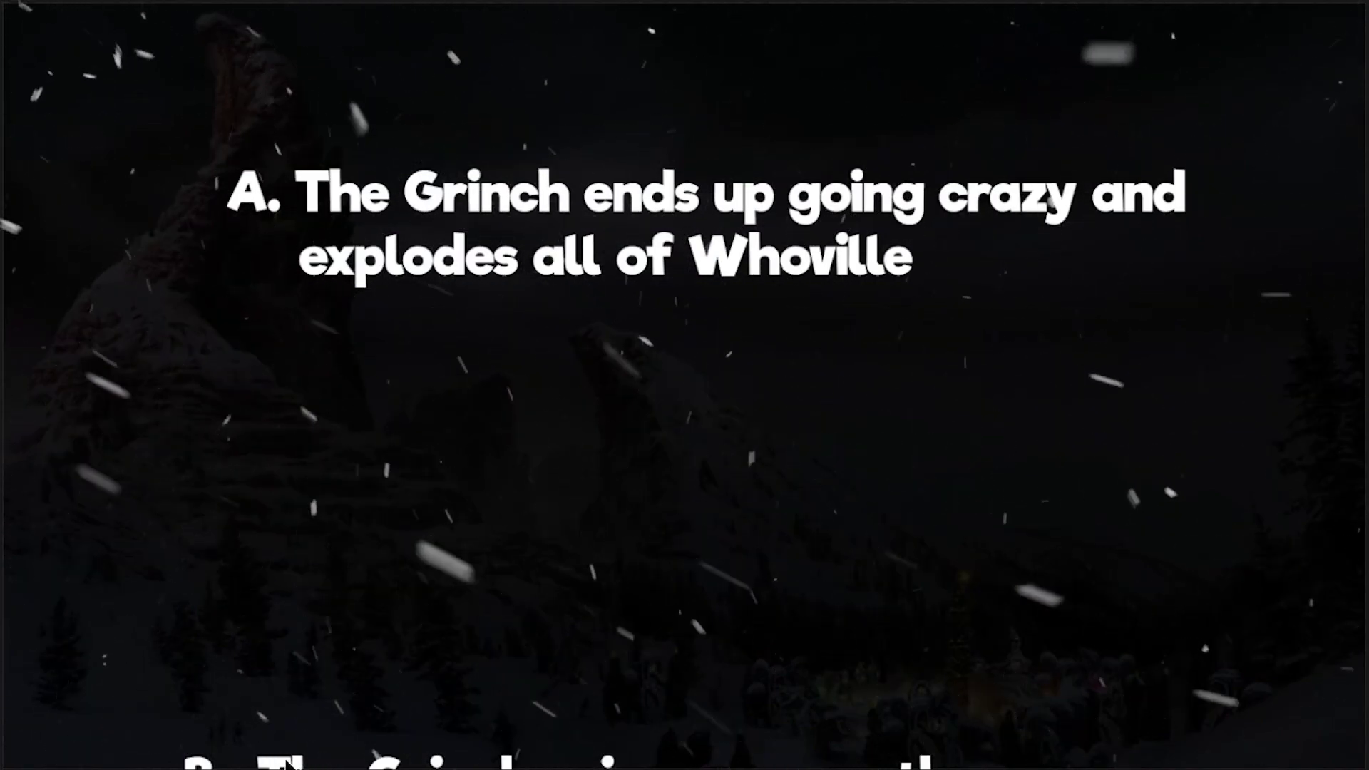
drag(280, 757, 308, 439)
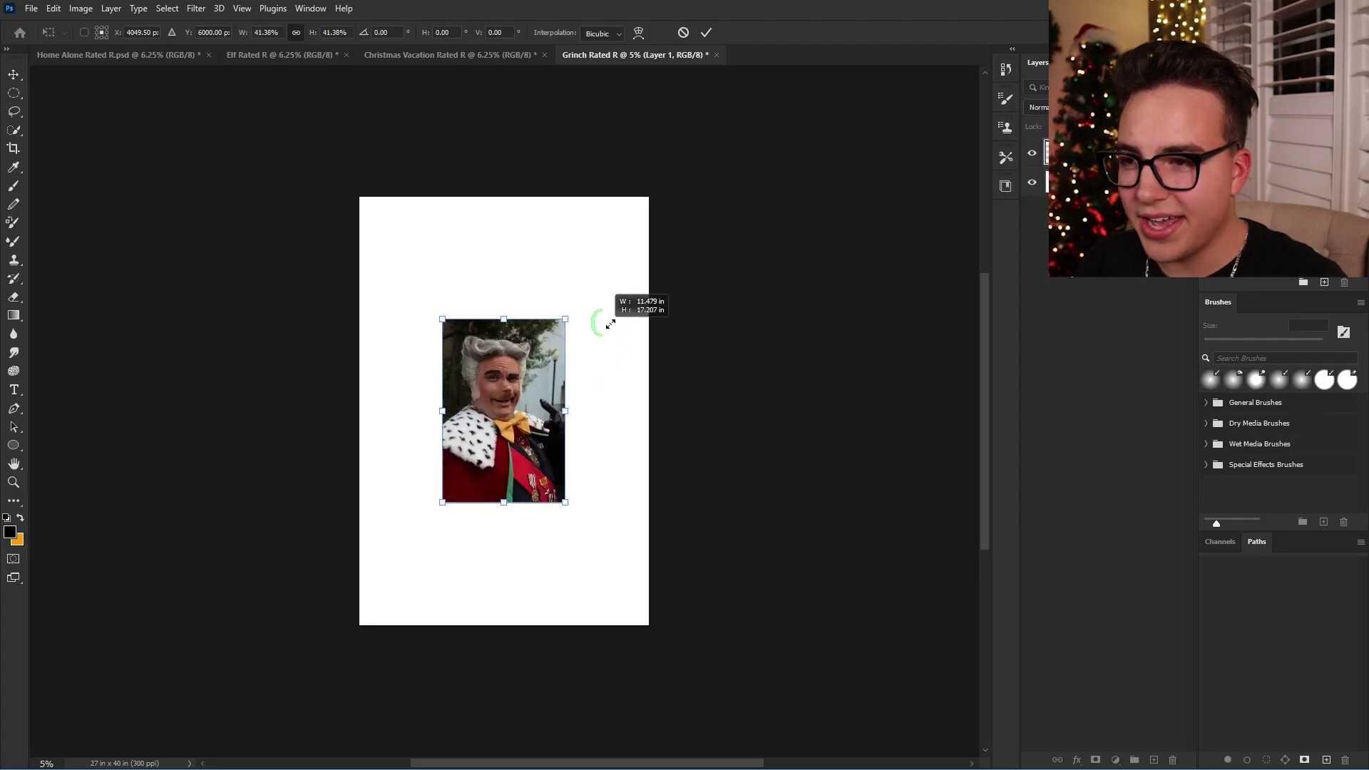
Step: Enlarge the photo of the man in the red robe to fill the Grinch poster and fit the sniper-scope image over it
drag(601, 321, 742, 251)
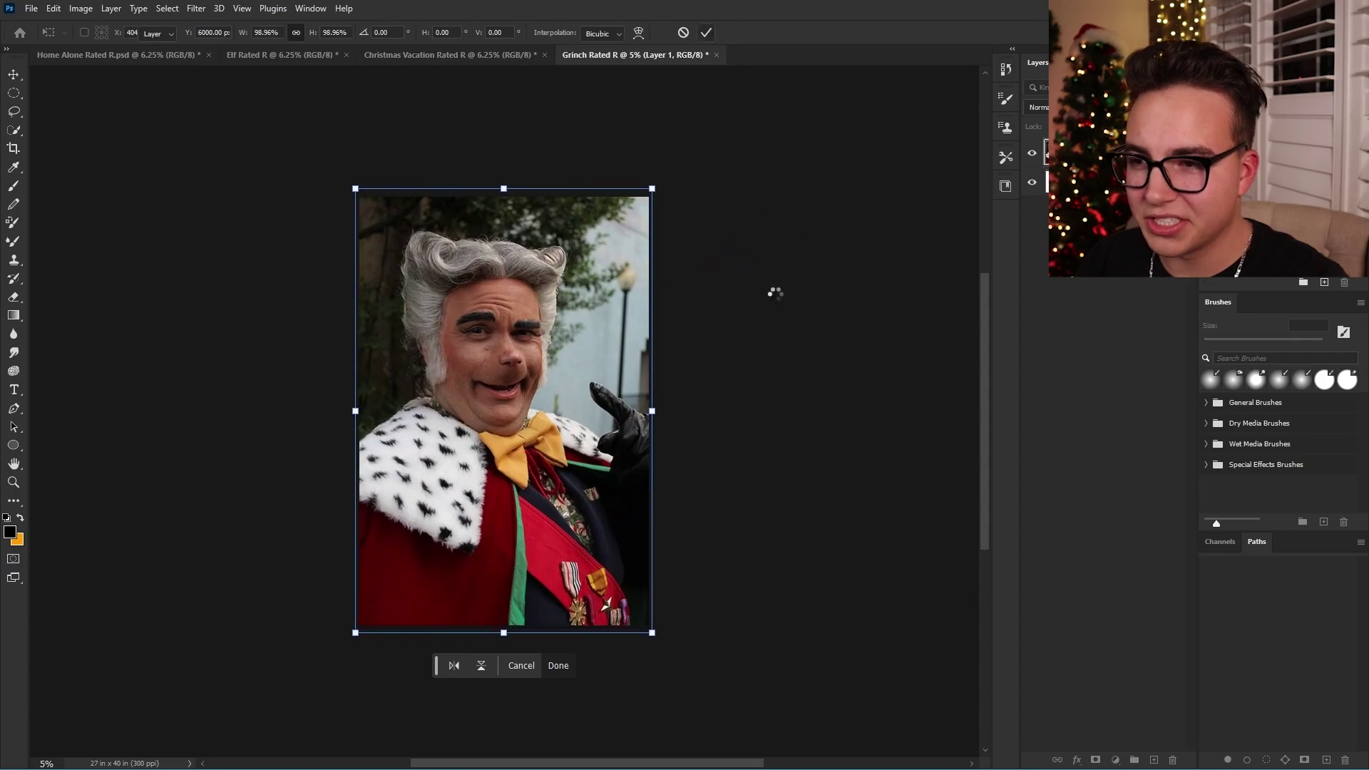
drag(743, 281, 727, 171)
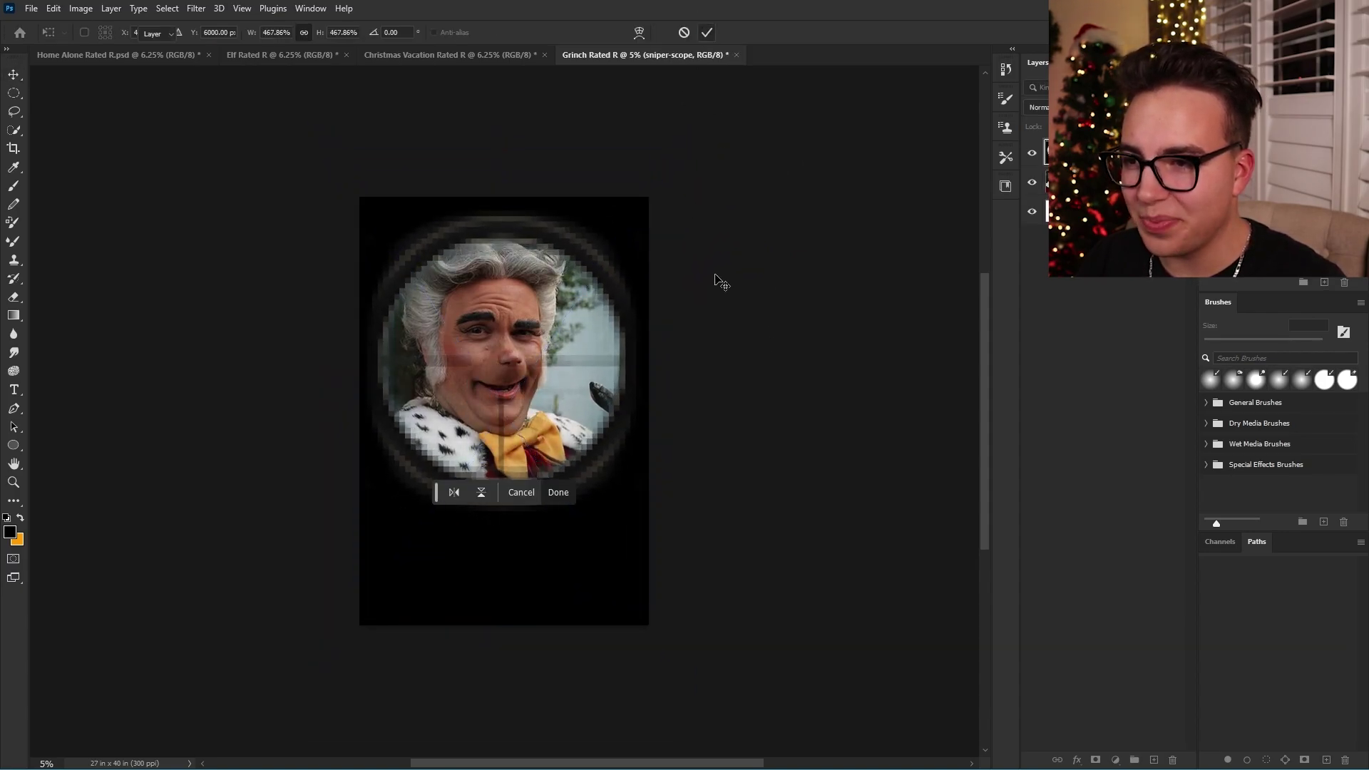
drag(678, 309, 546, 599)
key(Return)
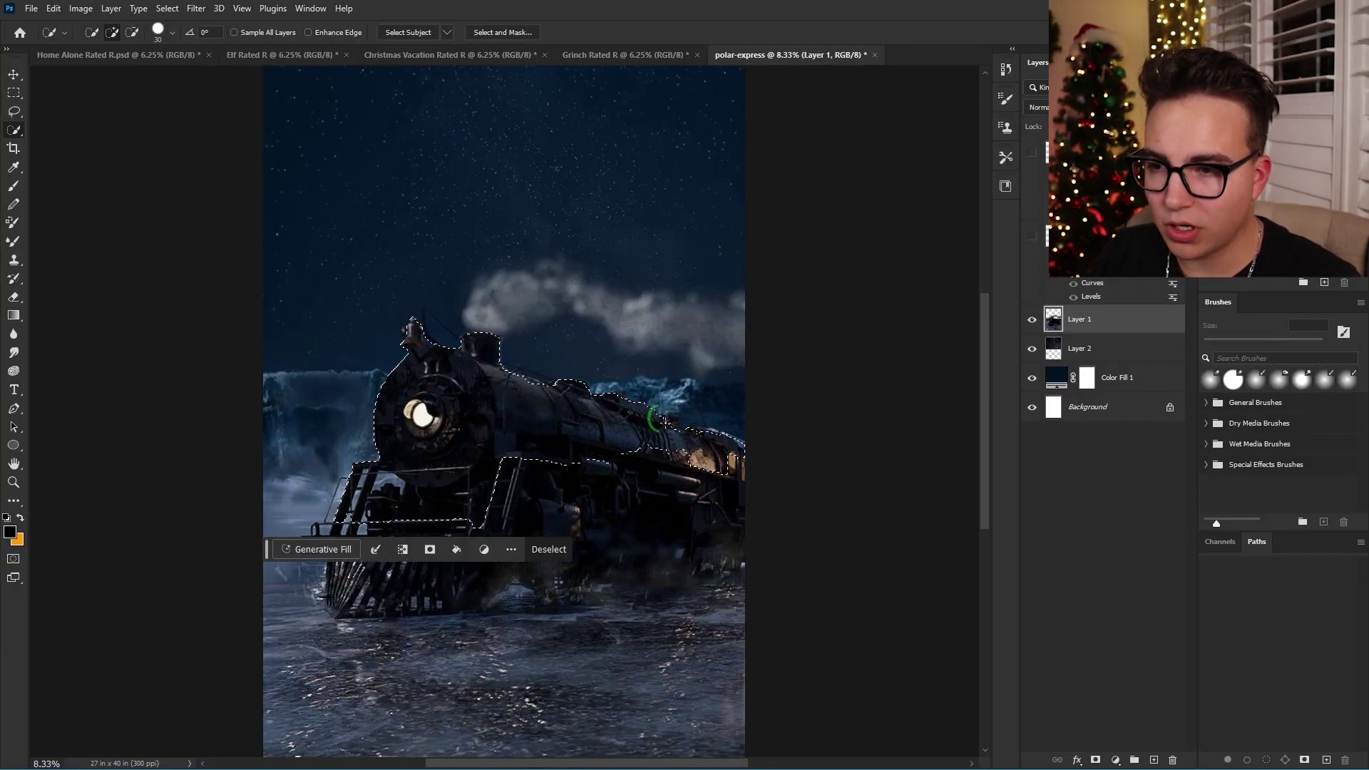
Step: Copy the selected locomotive from Layer 1 onto its own layer and check it by toggling Layer 1's visibility
key(ctrl+j)
click(1032, 348)
click(1032, 349)
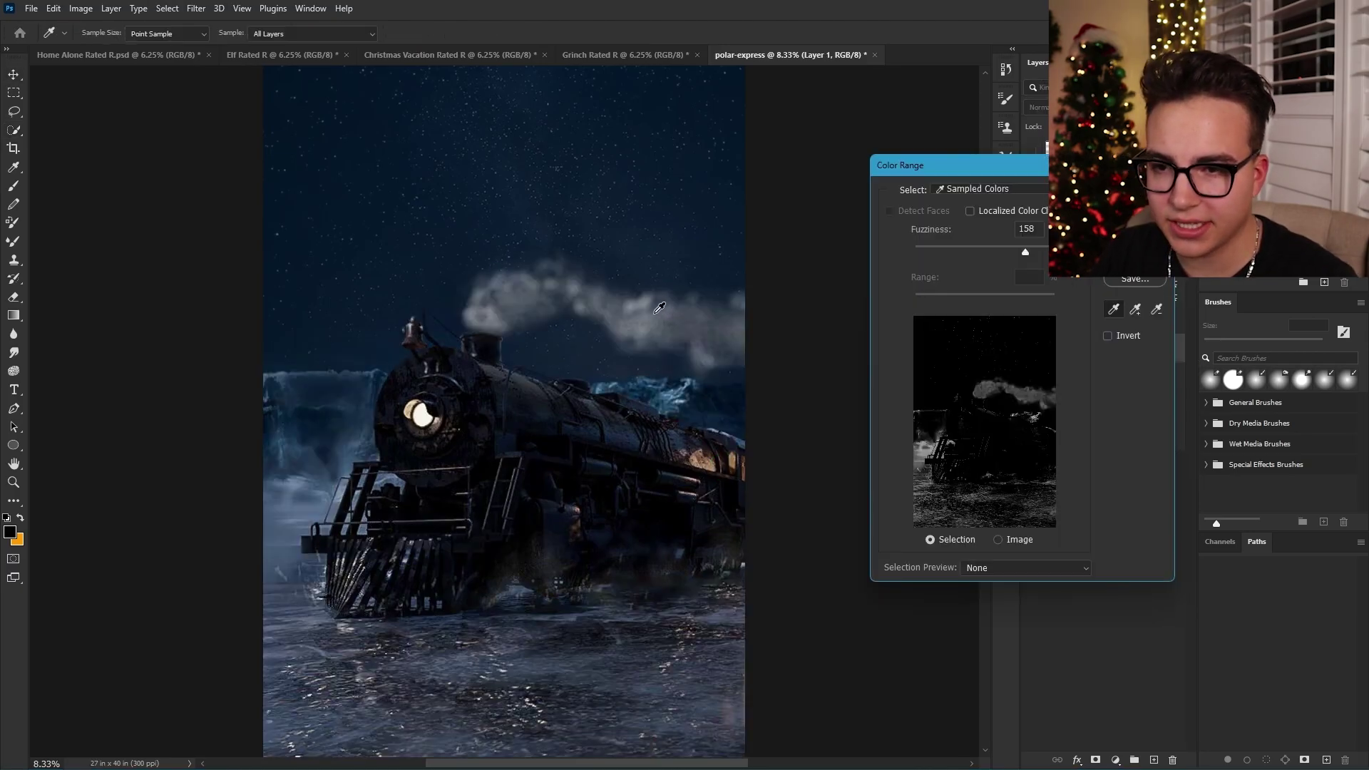
Step: Select the smoke with Color Range at a reduced fuzziness and isolate it on its own layer above Layer 1
click(639, 312)
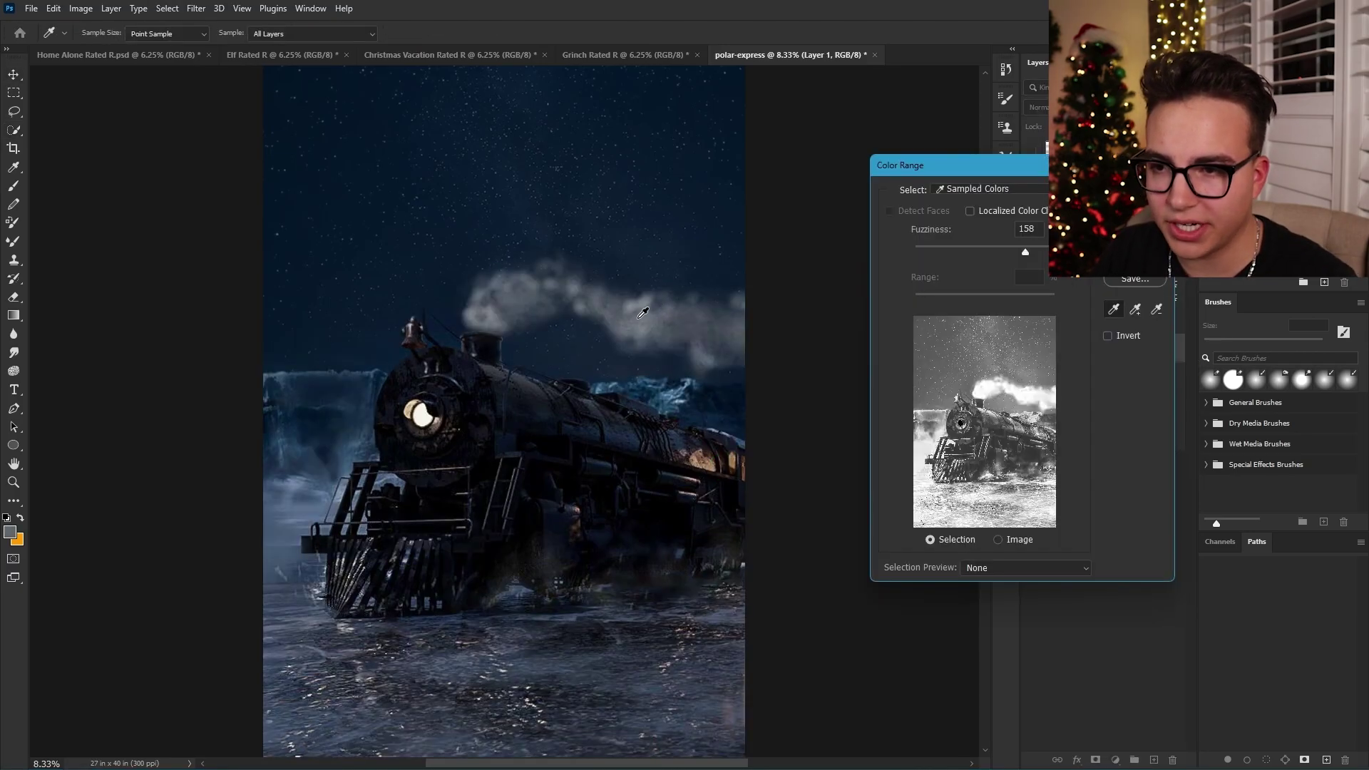
click(676, 320)
drag(1001, 165, 853, 255)
drag(876, 343, 837, 344)
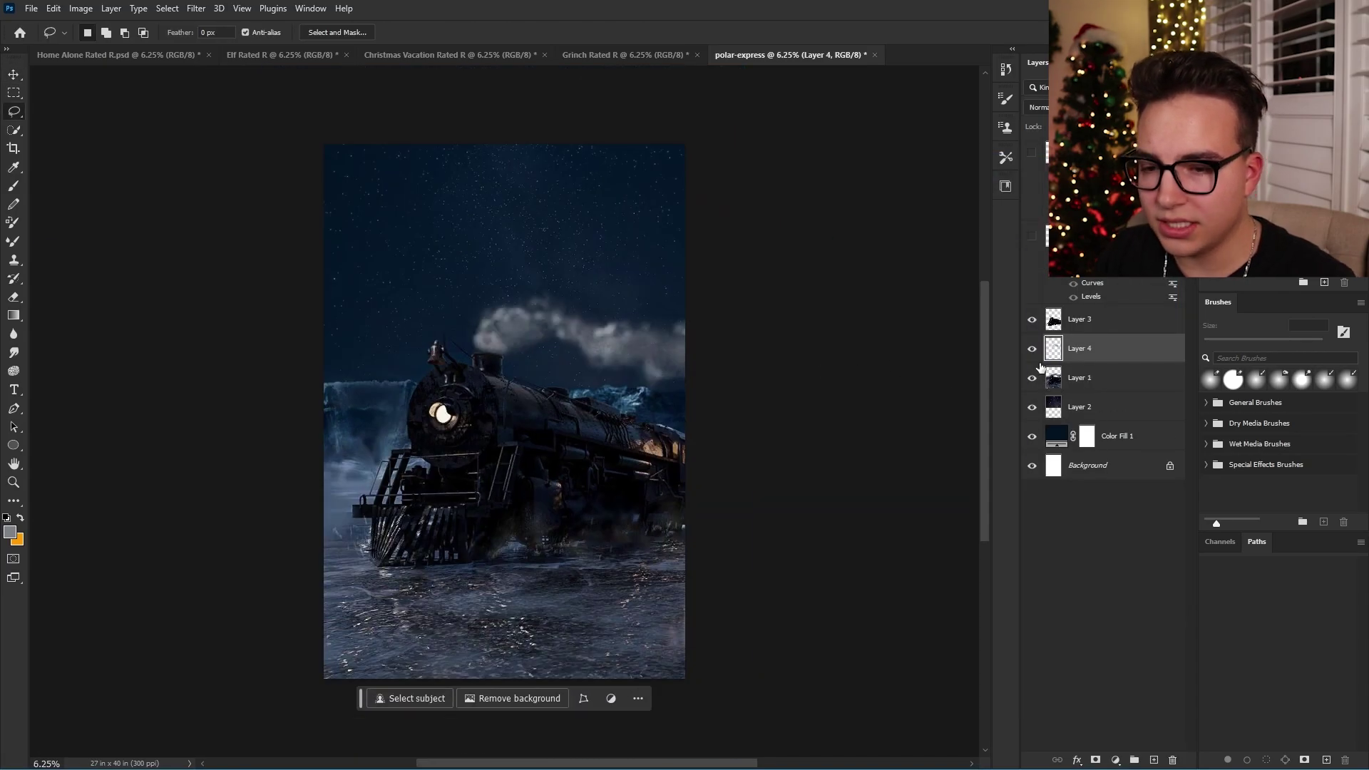
click(1031, 378)
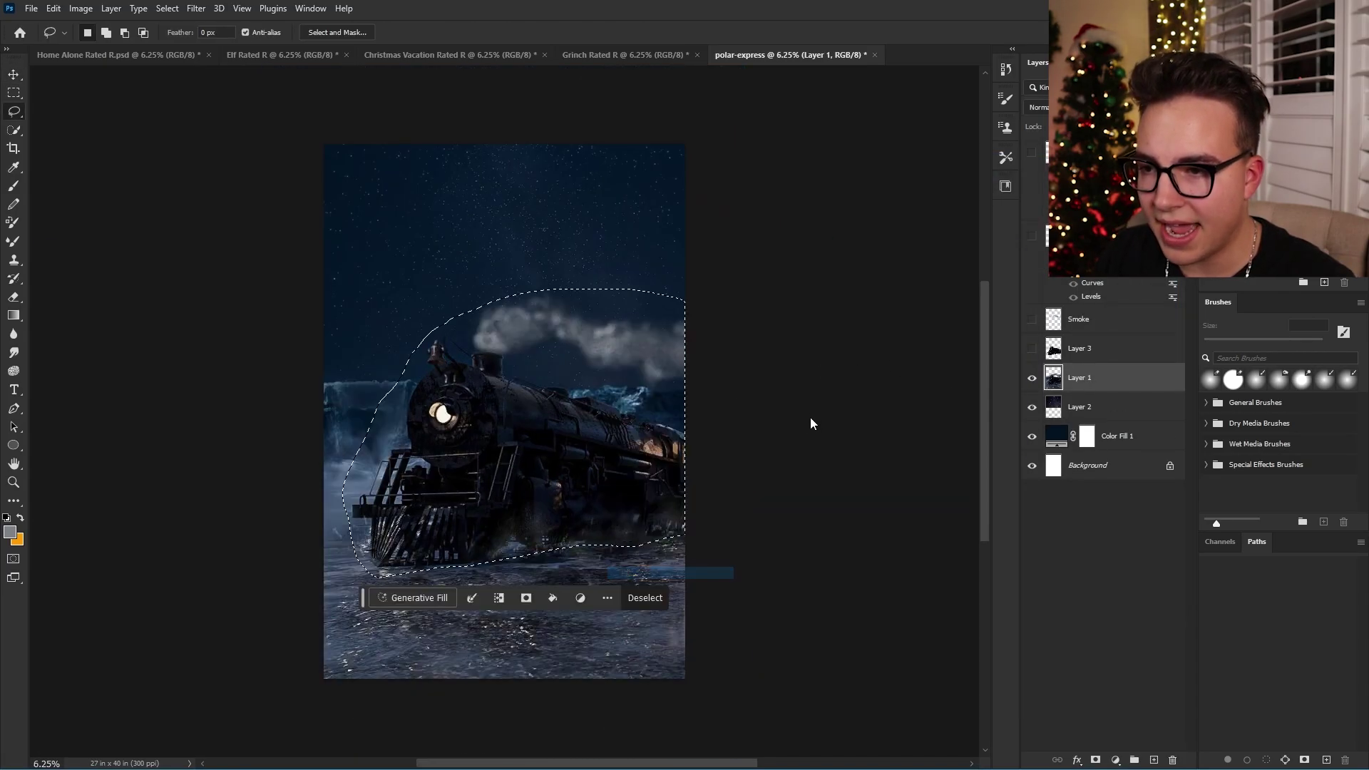
Step: Fill the lassoed area around the locomotive and smoke on Layer 1
key(shift+BackSpace)
click(840, 359)
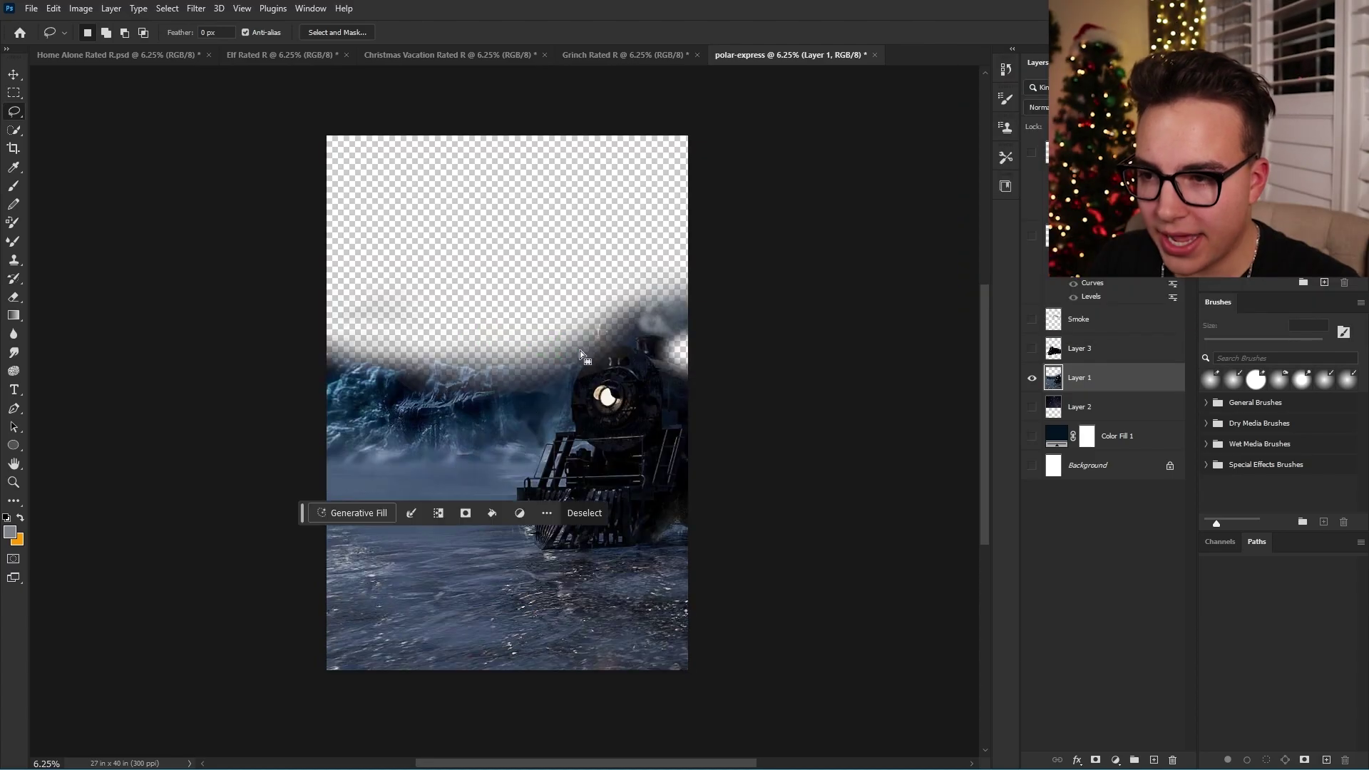
Step: Copy the selected ice cliff area onto a new layer named Mountain
key(ctrl+j)
text(Mountai)
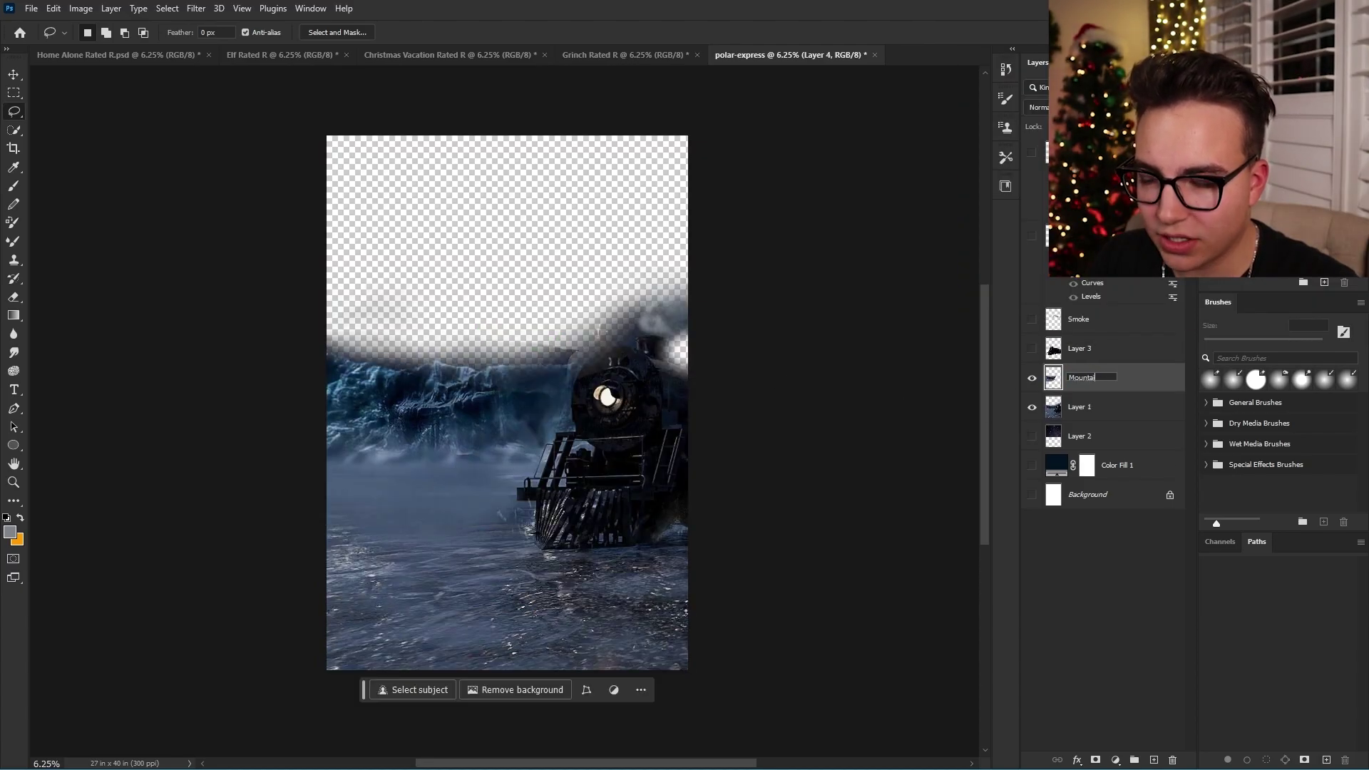
text(n)
key(Return)
Step: Shift the Mountain copy across so the ice cliffs cover the locomotive's upper part, and soften its edges with the Eraser
mouse_move(613, 442)
mouse_down()
mouse_move(623, 461)
mouse_move(623, 421)
mouse_move(614, 442)
mouse_up()
key(e)
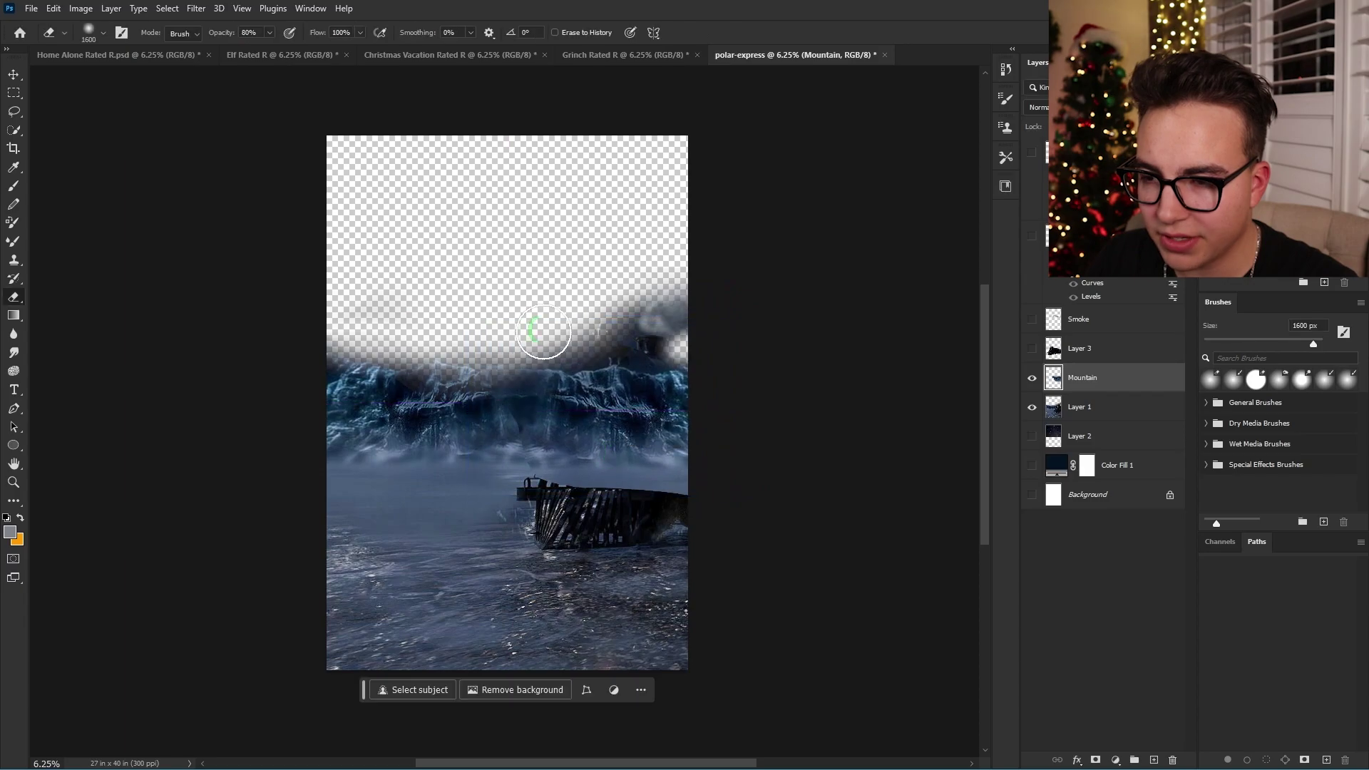
Step: Clone water over the rest of the locomotive on Layer 1 and erase the leftover smoke above the cliffs
key(s)
key(alt+bracketleft)
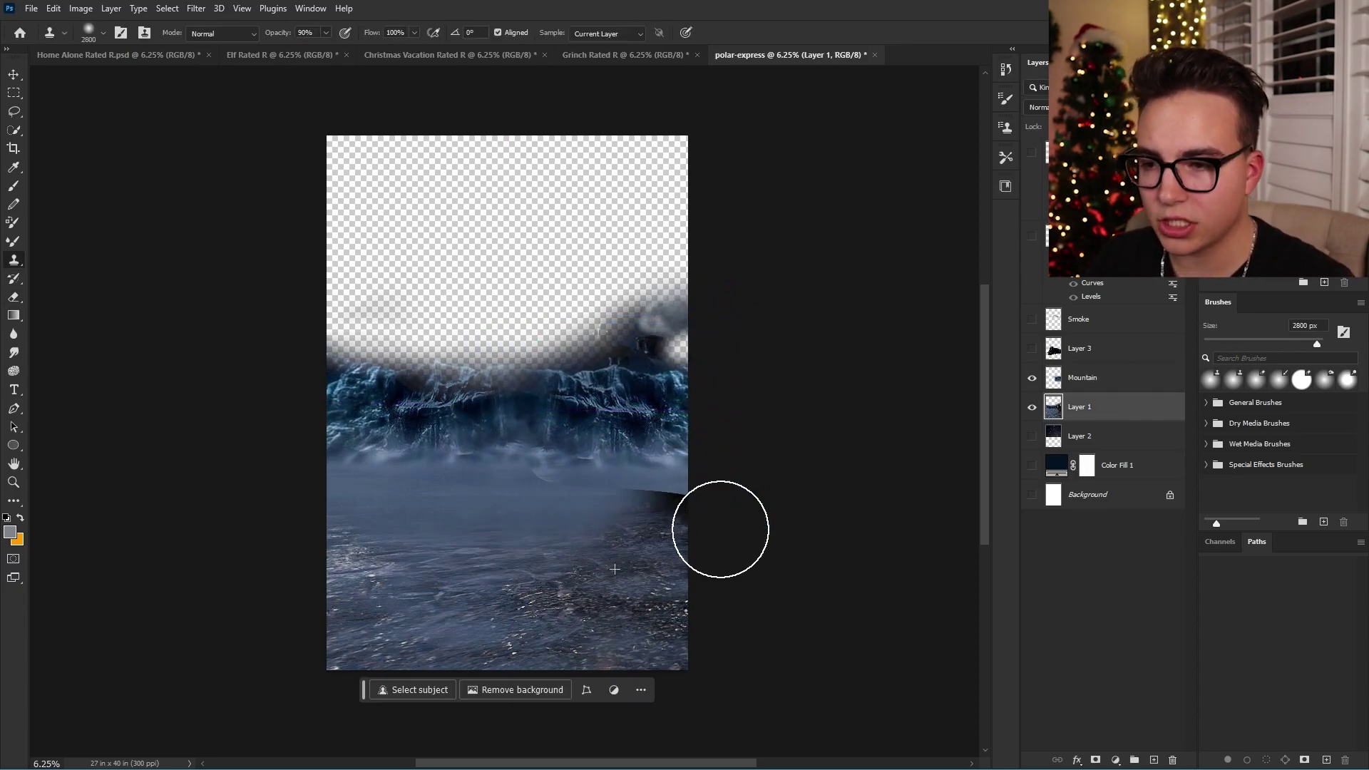
key(ctrl+z)
key(e)
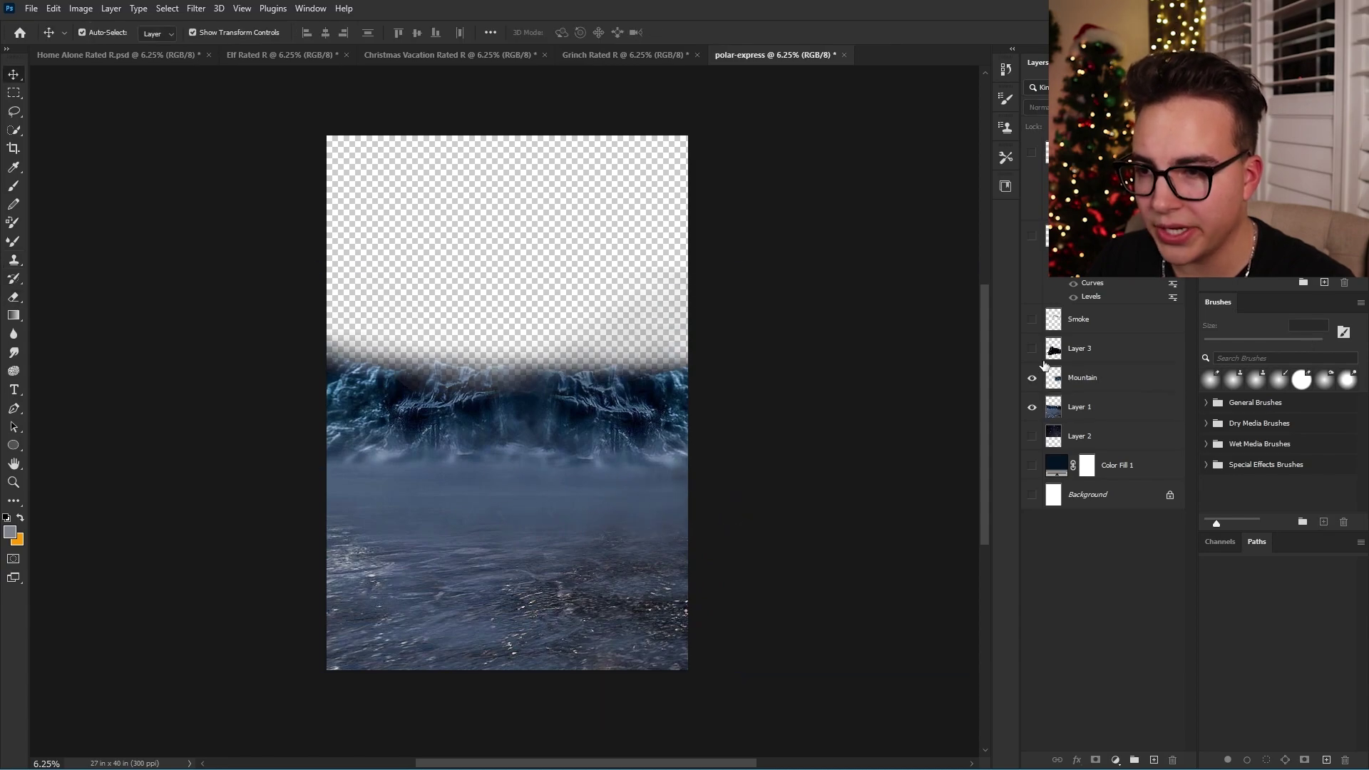
Step: Show the other layers again, then reposition the locomotive and Smoke layers together and rotate them counterclockwise so the train tips nose-down
alt+click(1033, 377)
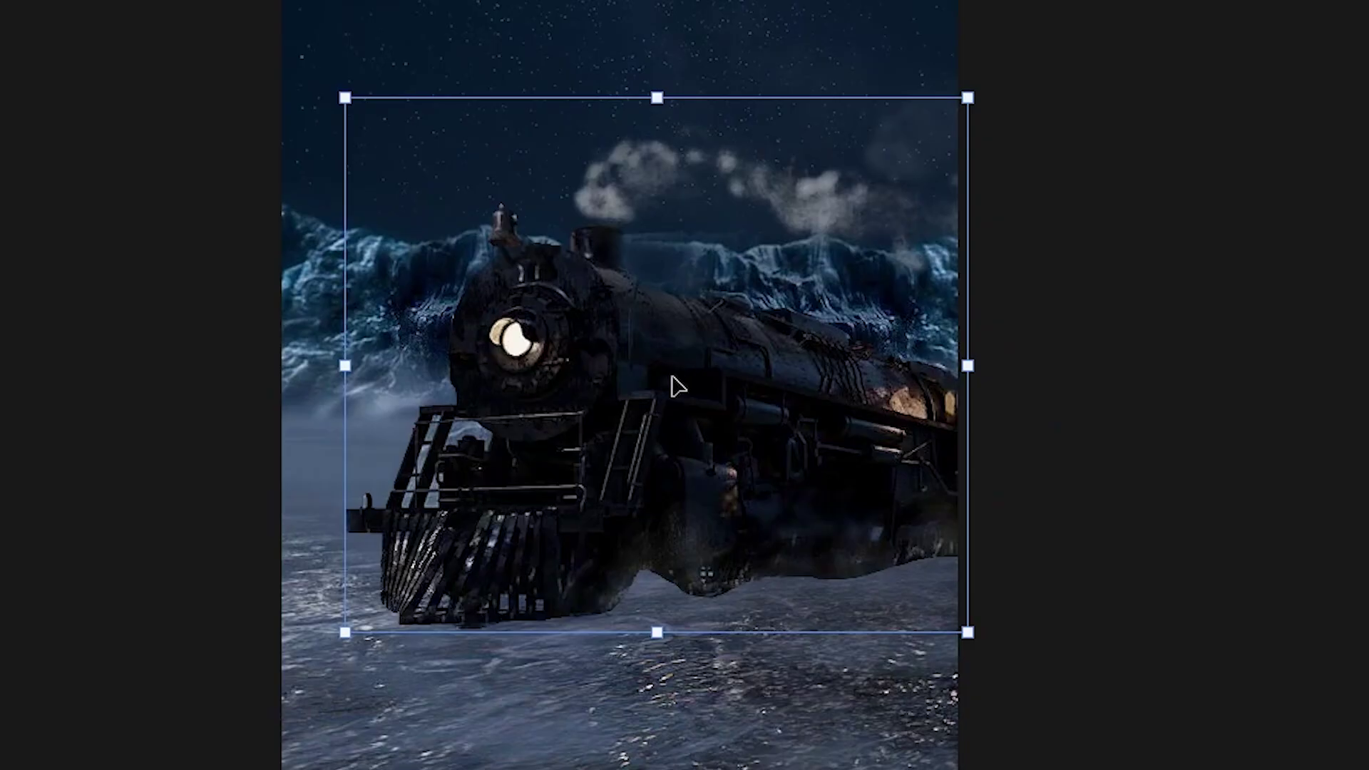
mouse_move(535, 447)
mouse_down()
mouse_move(557, 399)
mouse_move(562, 446)
mouse_up()
drag(720, 384, 749, 334)
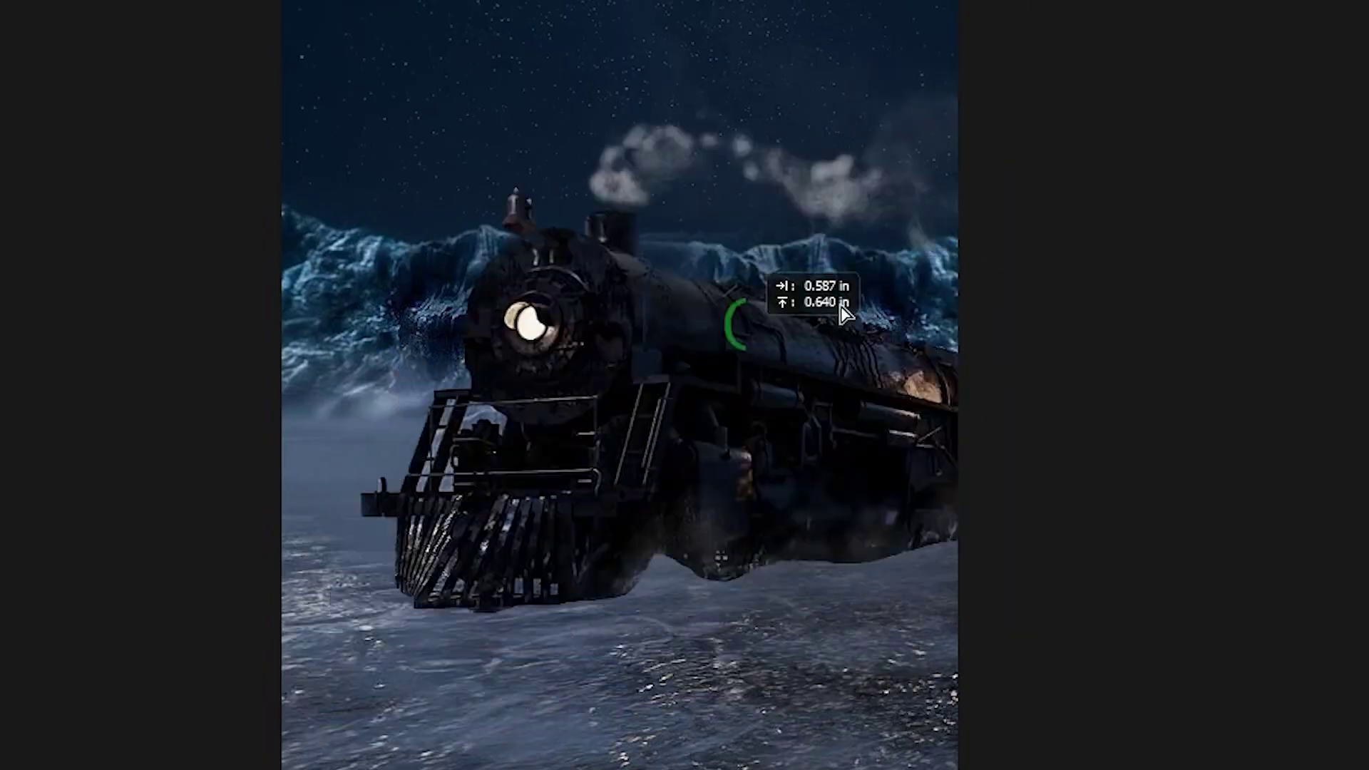
drag(702, 280, 661, 251)
drag(643, 397, 657, 412)
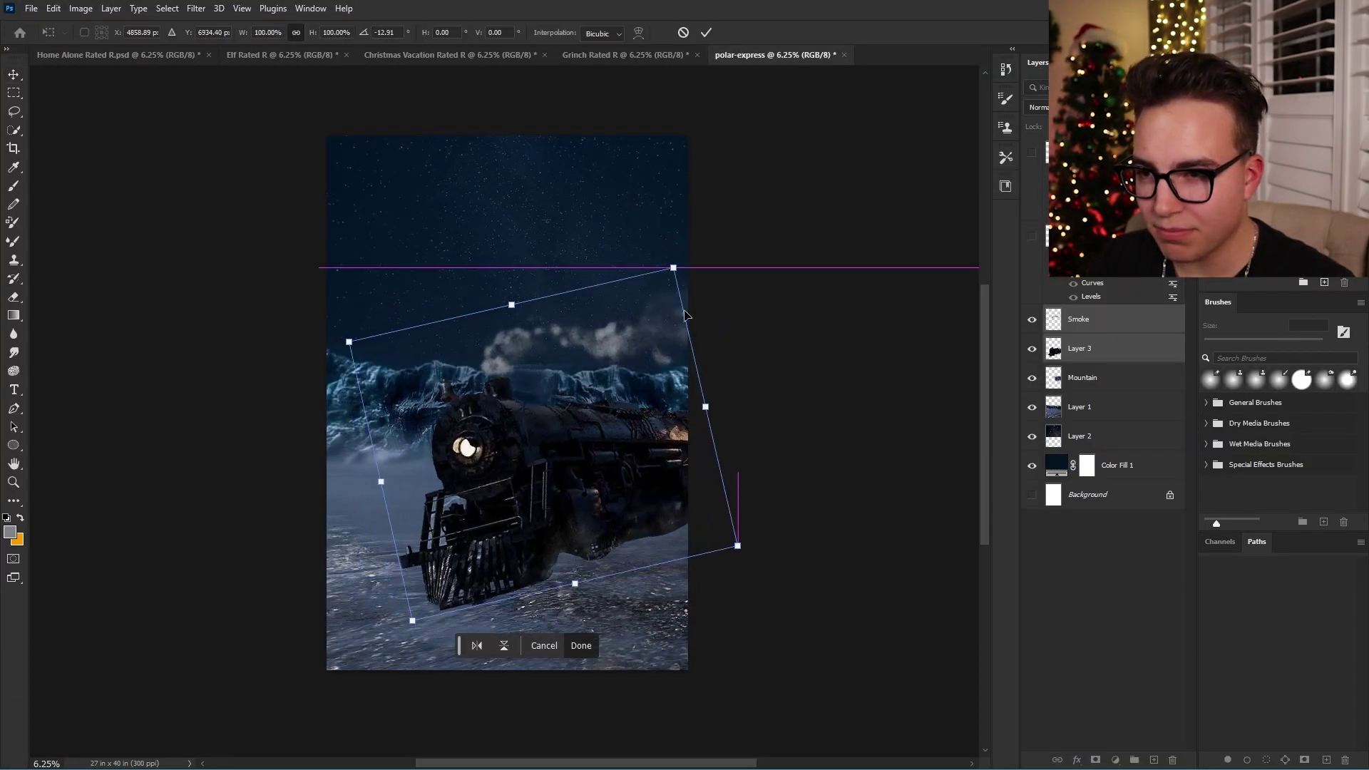
drag(673, 261, 617, 240)
drag(611, 390, 599, 387)
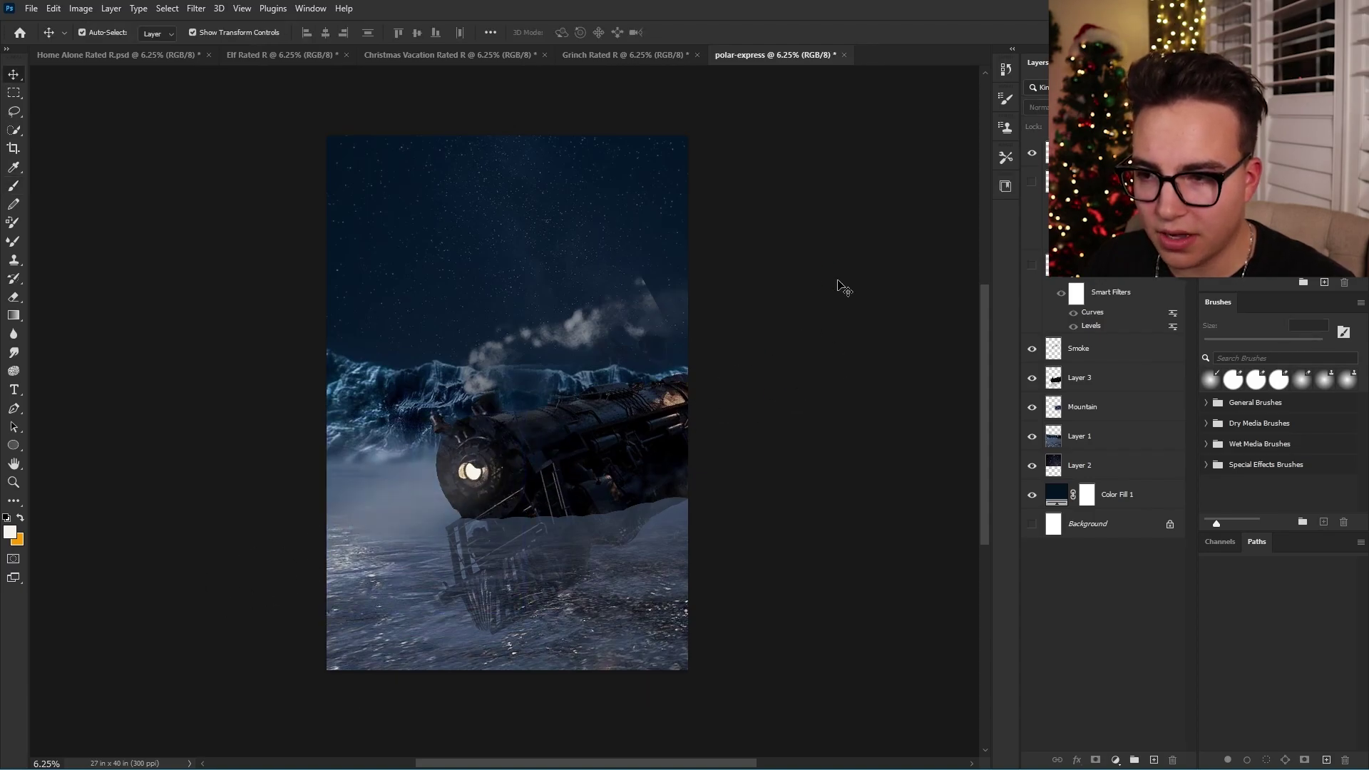
Step: Place the water-splash image and scale it to about 178% across the locomotive's waterline
key(ctrl+shift+p)
double_click(810, 192)
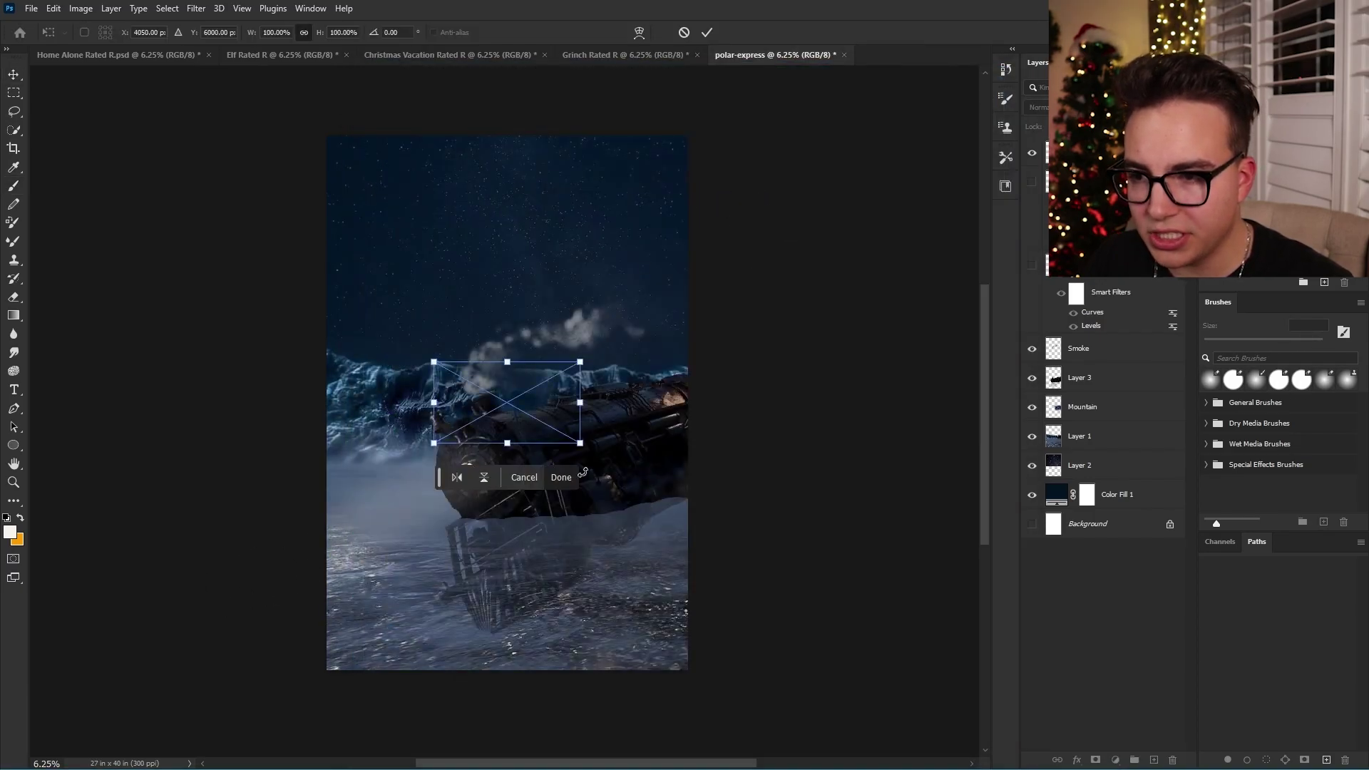
drag(717, 415, 724, 392)
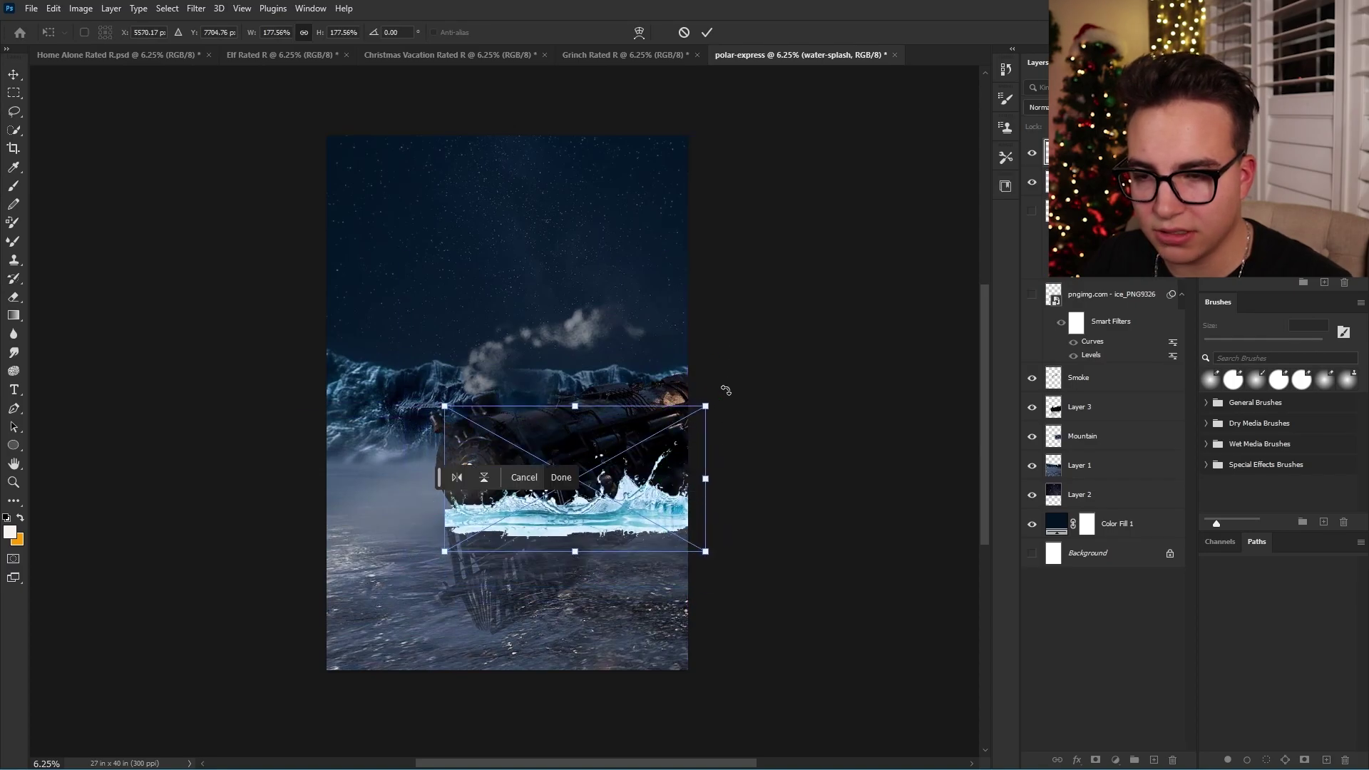
key(Return)
Step: Darken the water splash with Levels, raising the black input to about 104, and mute its blue with Hue/Saturation
key(ctrl+l)
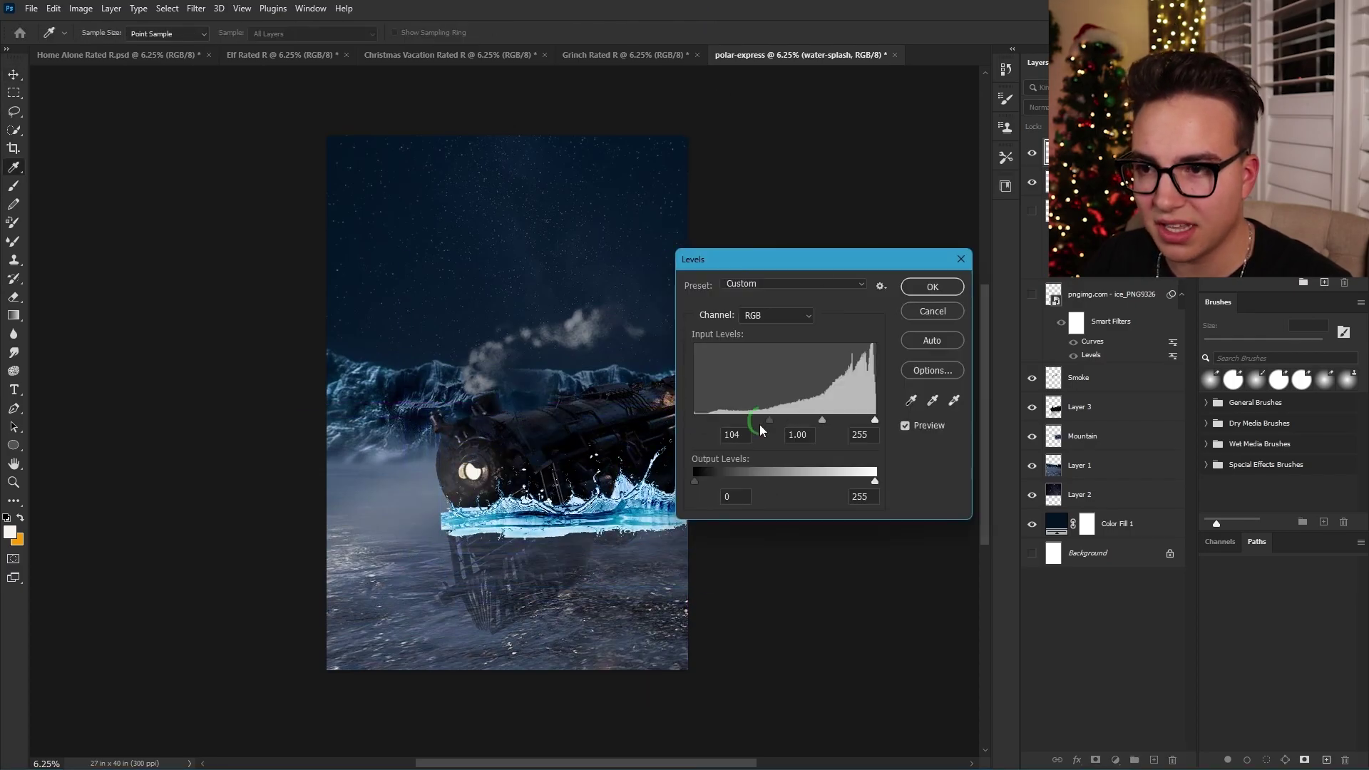
key(Return)
key(ctrl+u)
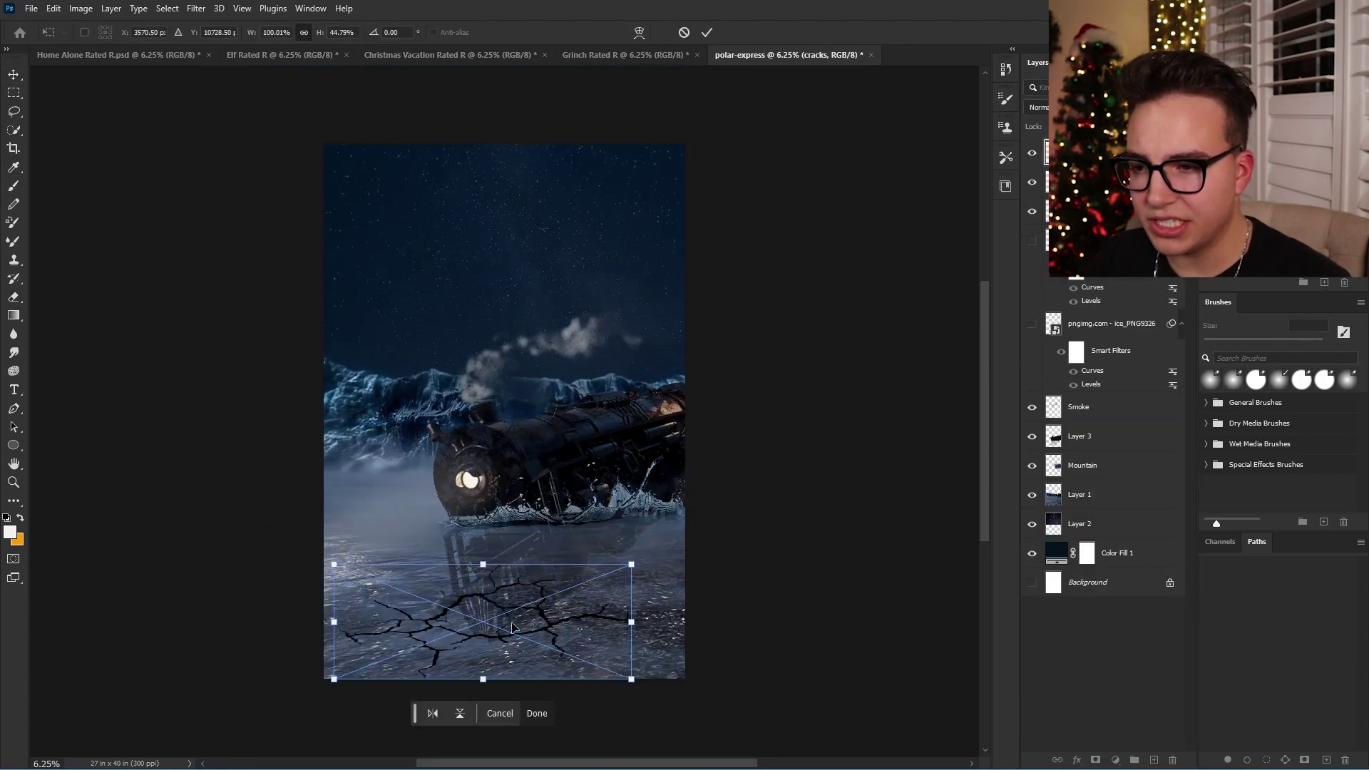
Step: Move the cracks up onto the ice in front of the sinking locomotive
drag(511, 627, 601, 533)
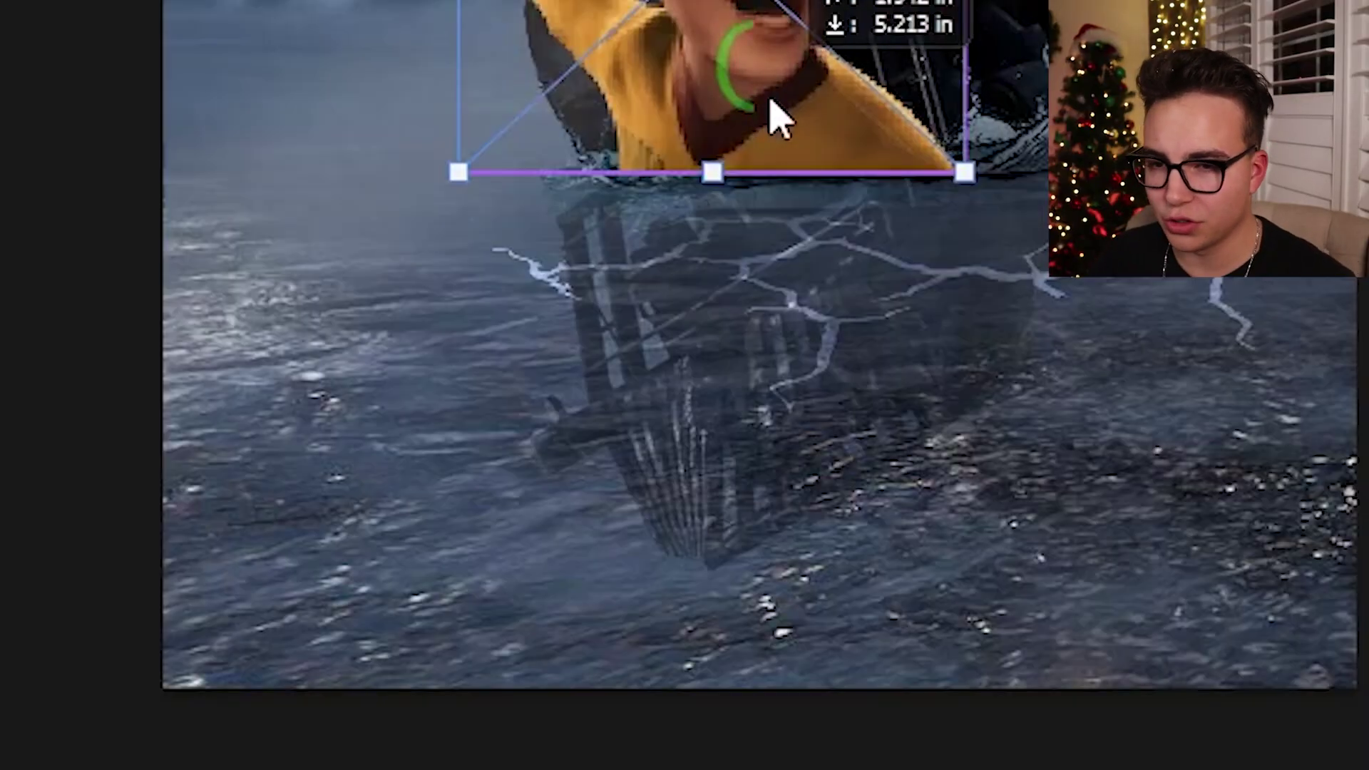
Step: Enlarge the kid to about 176.5% and position him in the lower foreground of the poster
drag(770, 101, 601, 524)
drag(516, 561, 633, 454)
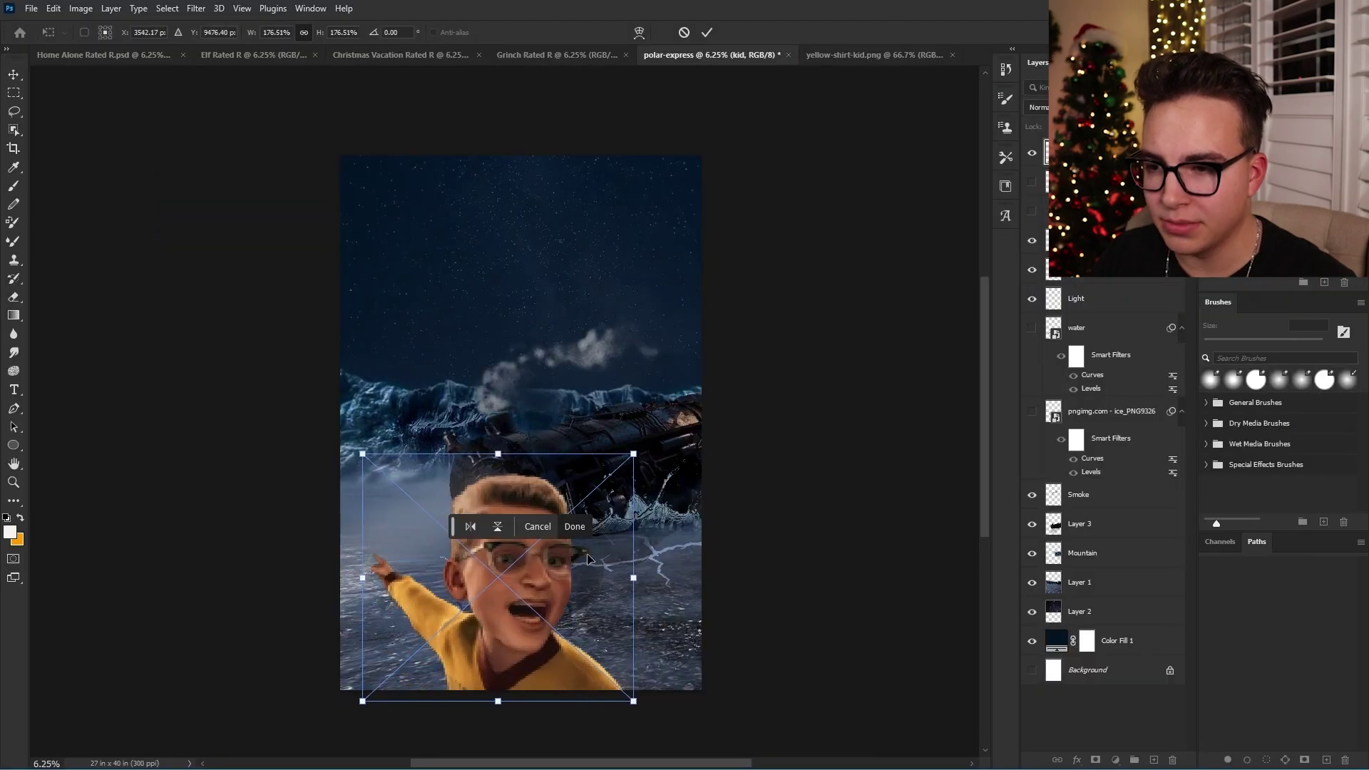
drag(588, 558, 572, 554)
Step: Flip the kid horizontally and move him toward the lower-left corner of the poster
right_click(482, 566)
click(531, 546)
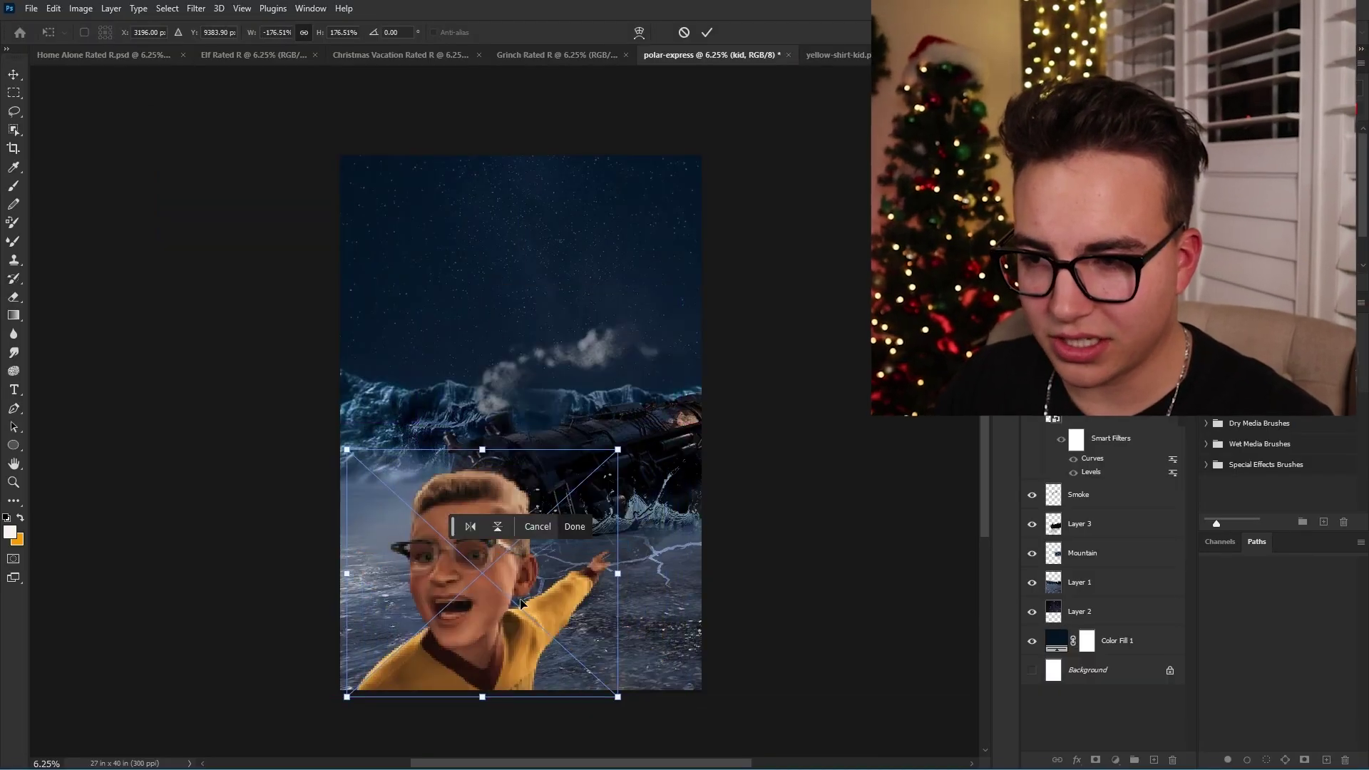
drag(508, 595, 426, 620)
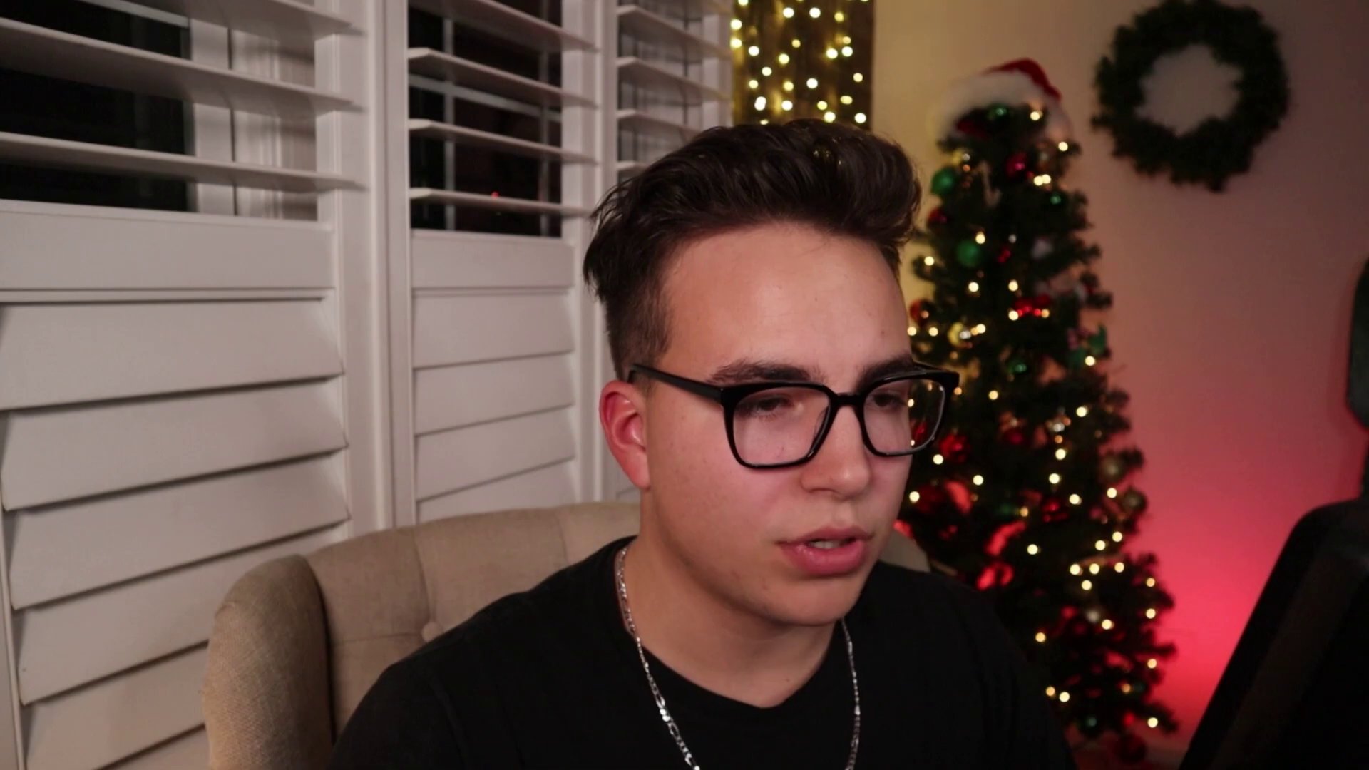